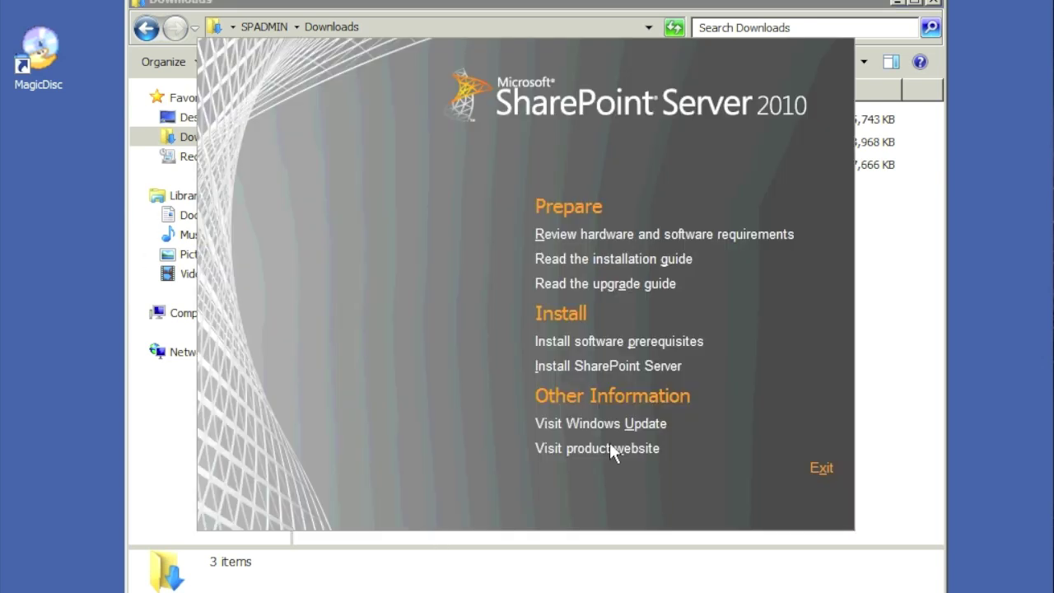
# - Launch the SharePoint Server installation from the SharePoint Server 2010 start screen
pyautogui.click(657, 375)
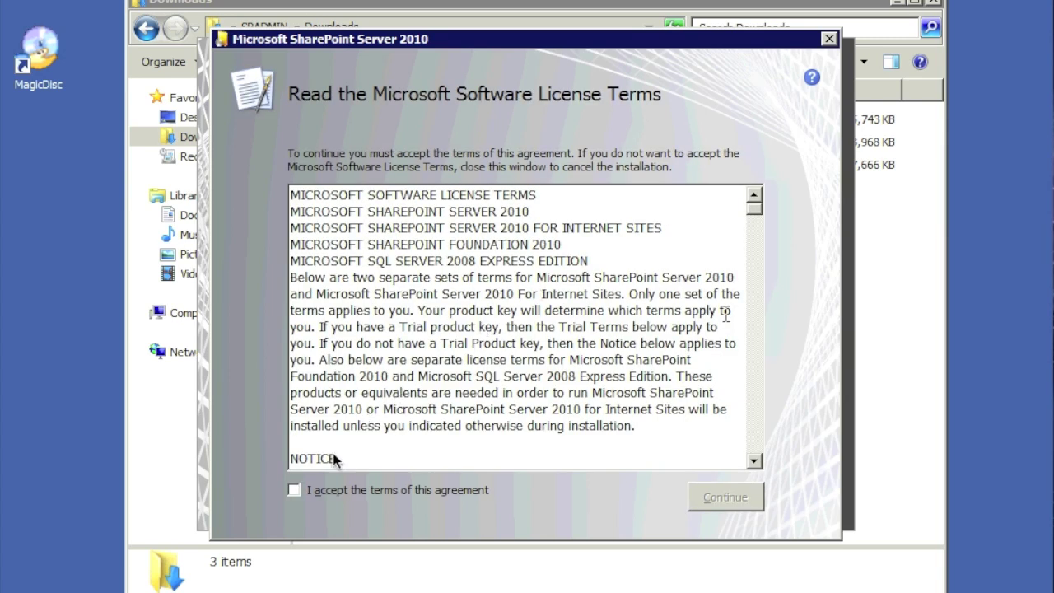
# - Accept the SharePoint Server 2010 license terms and continue
pyautogui.click(296, 489)
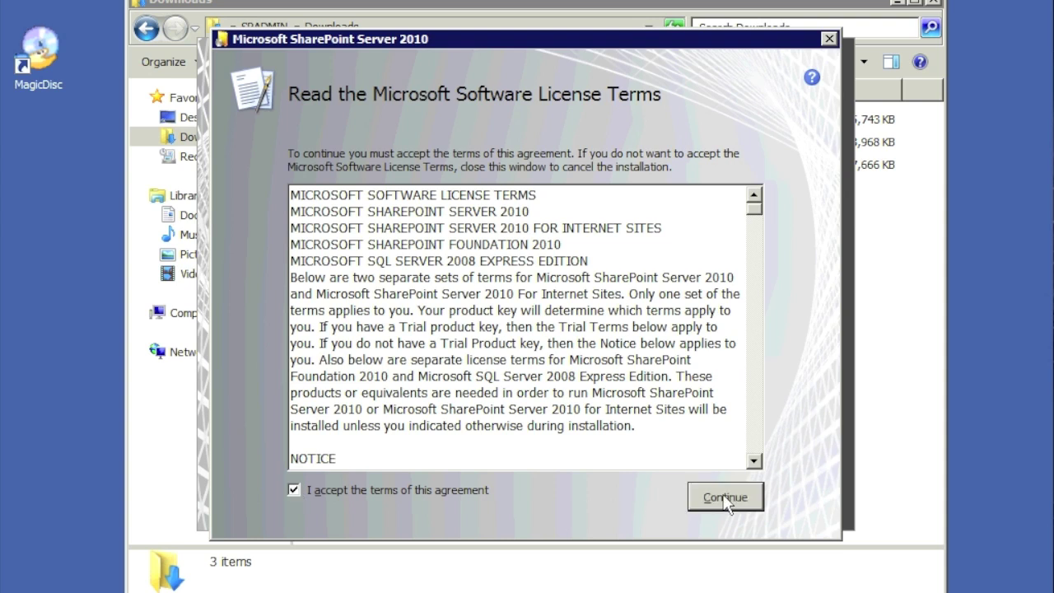
pyautogui.click(726, 497)
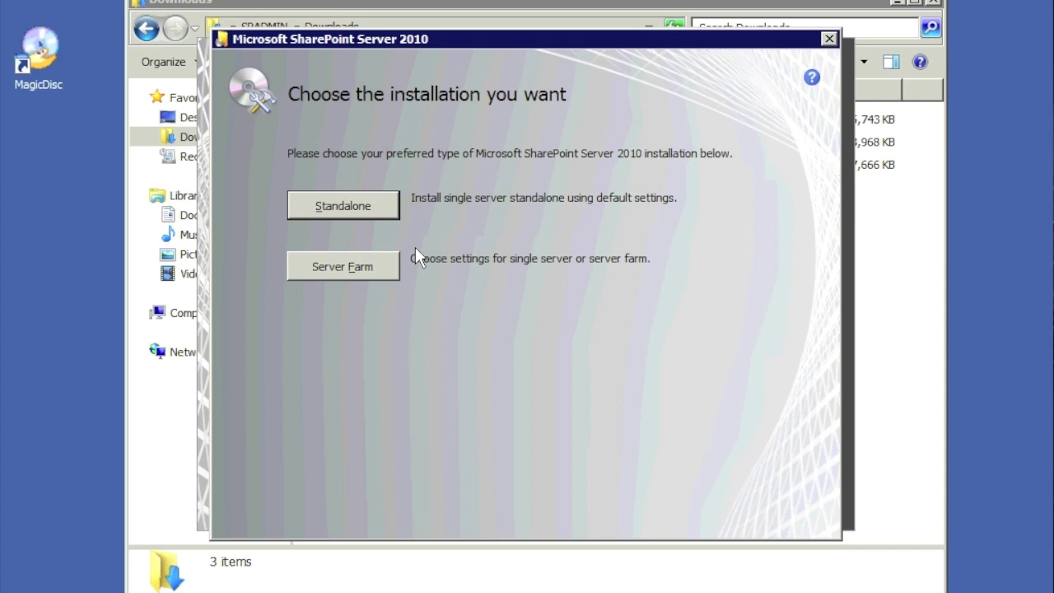
# - Choose a Server Farm installation of type Complete, keep the default file locations, and install
pyautogui.click(356, 269)
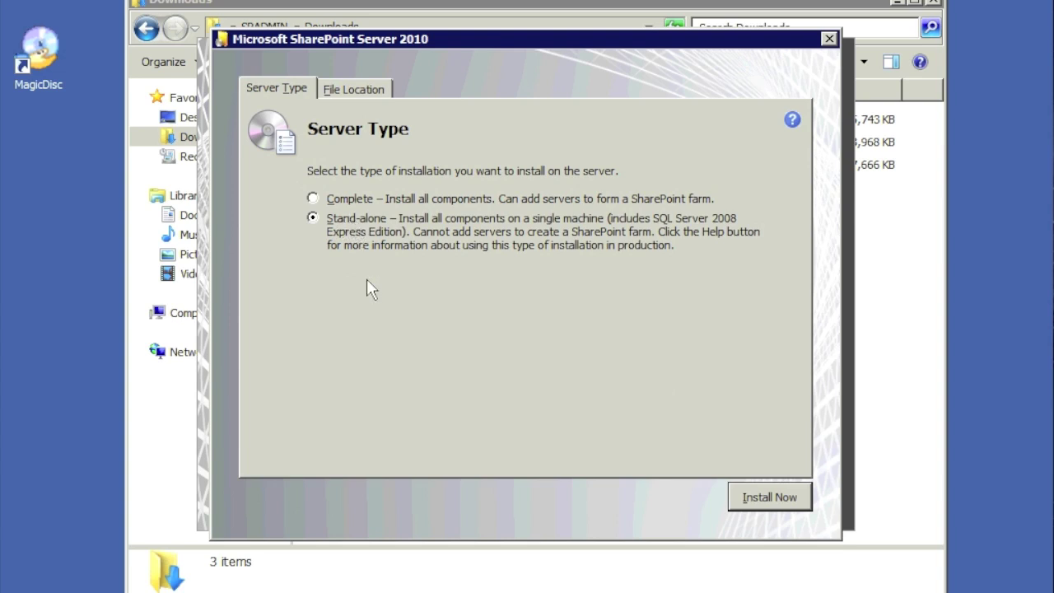
pyautogui.click(313, 198)
pyautogui.click(379, 93)
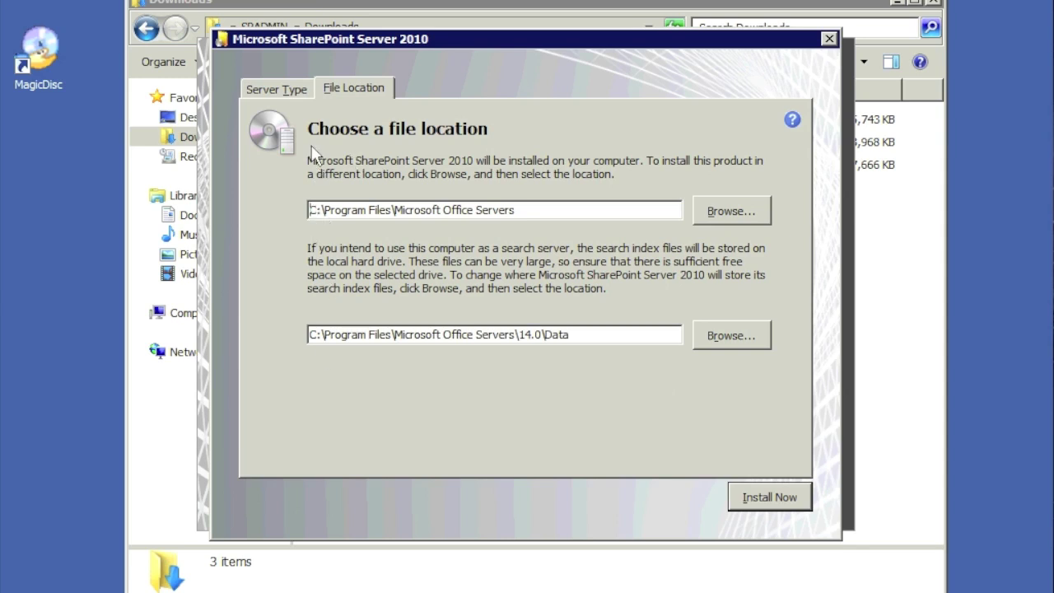
pyautogui.click(284, 90)
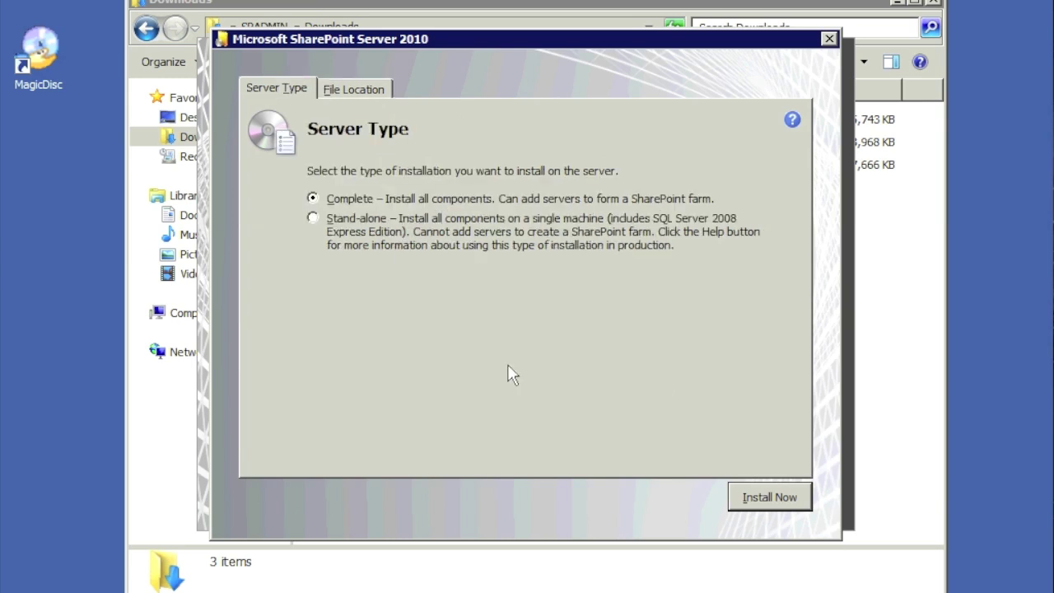
pyautogui.click(786, 503)
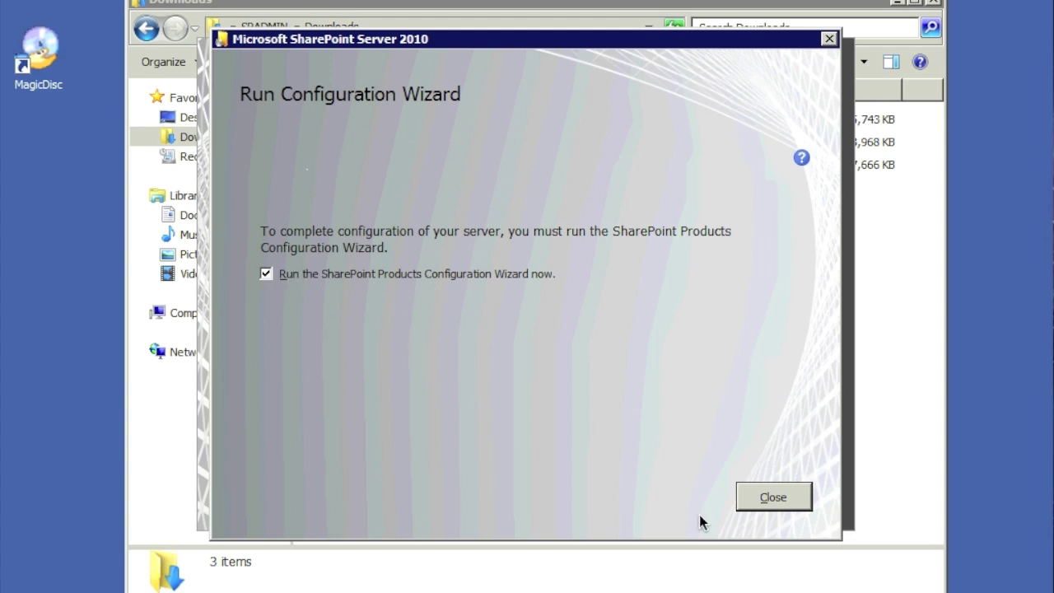
# - Close setup with 'Run the SharePoint Products Configuration Wizard now' left checked
pyautogui.click(773, 498)
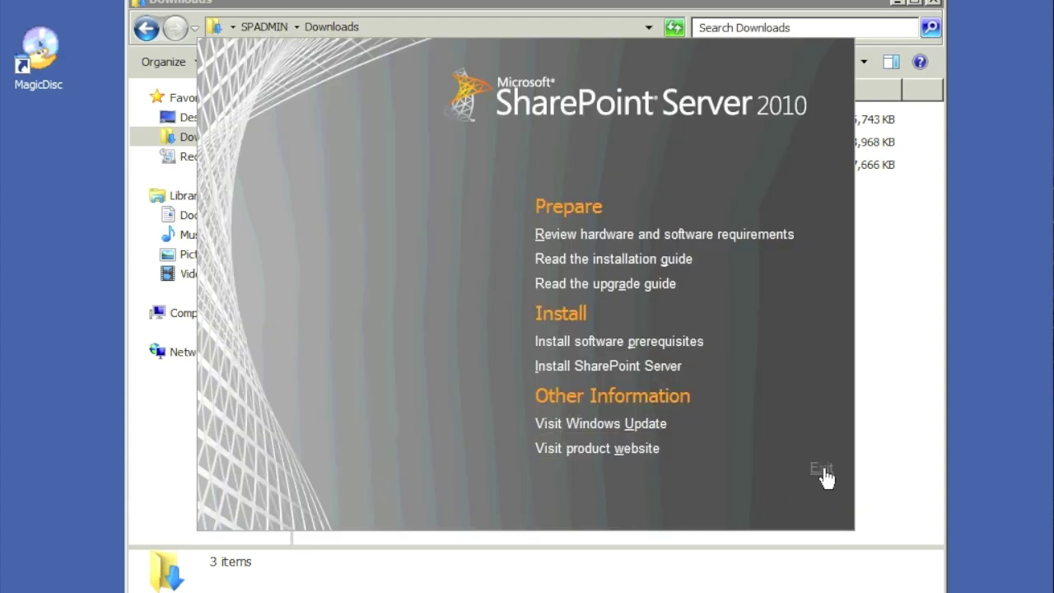
# - Close the start screen and Downloads window, then move past the wizard's Welcome page
pyautogui.click(822, 470)
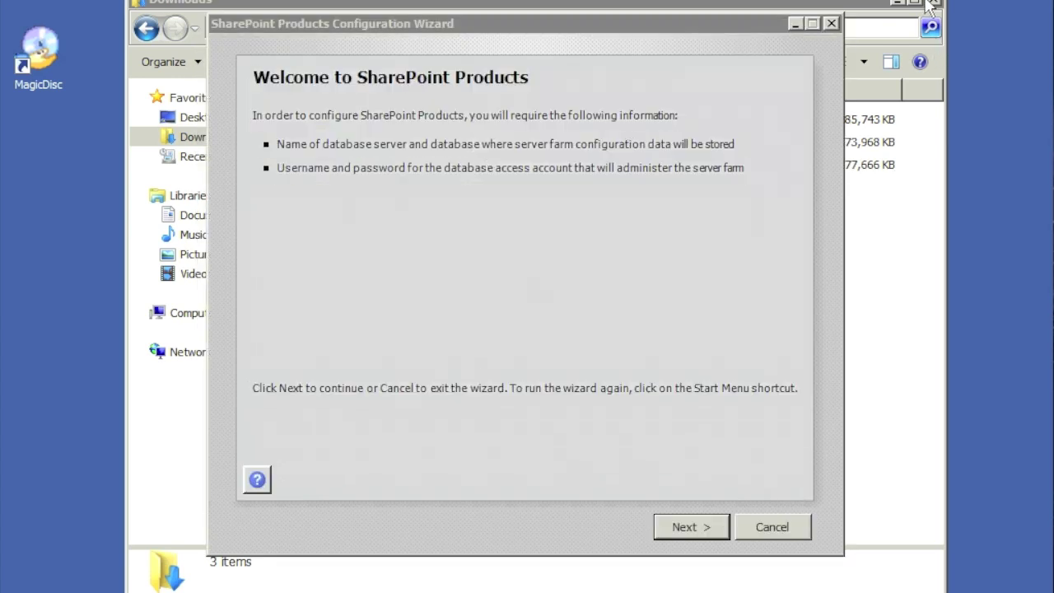
pyautogui.click(936, 5)
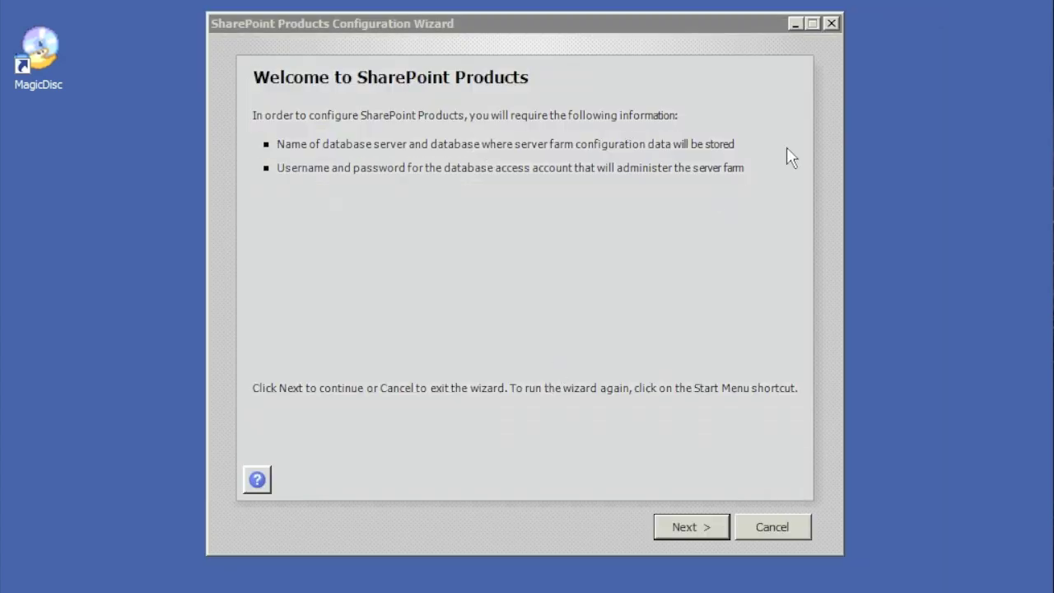
pyautogui.click(738, 266)
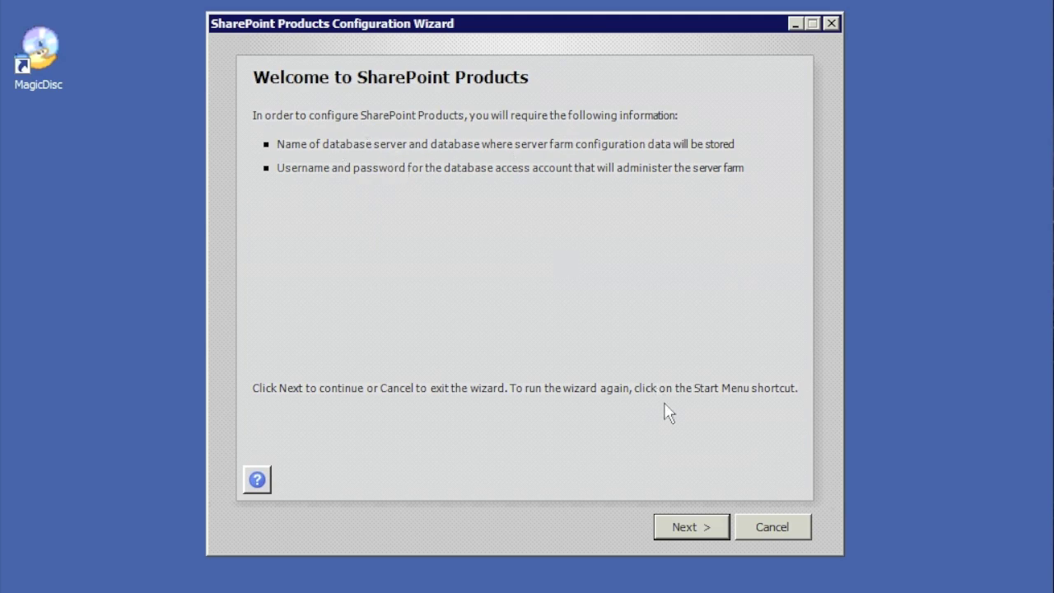
pyautogui.click(703, 527)
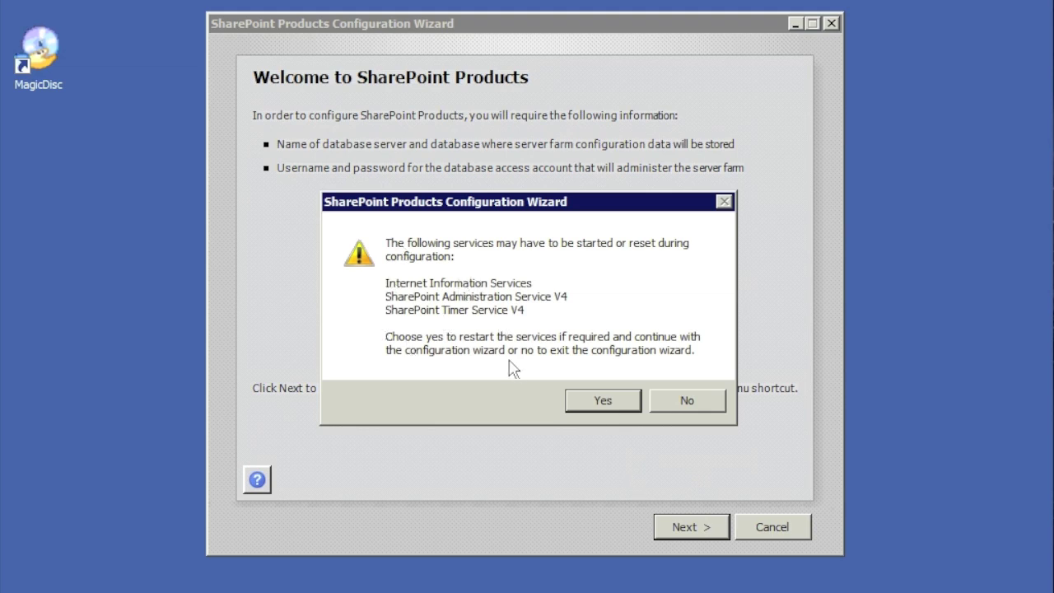
# - Allow the IIS and SharePoint services to restart and create a new server farm
pyautogui.click(617, 403)
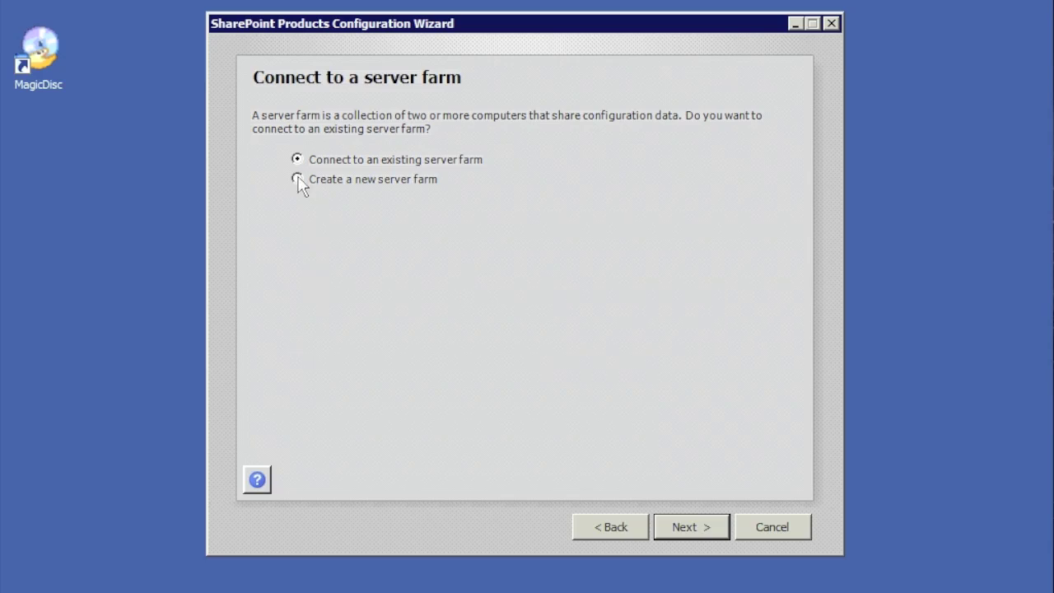
pyautogui.click(700, 527)
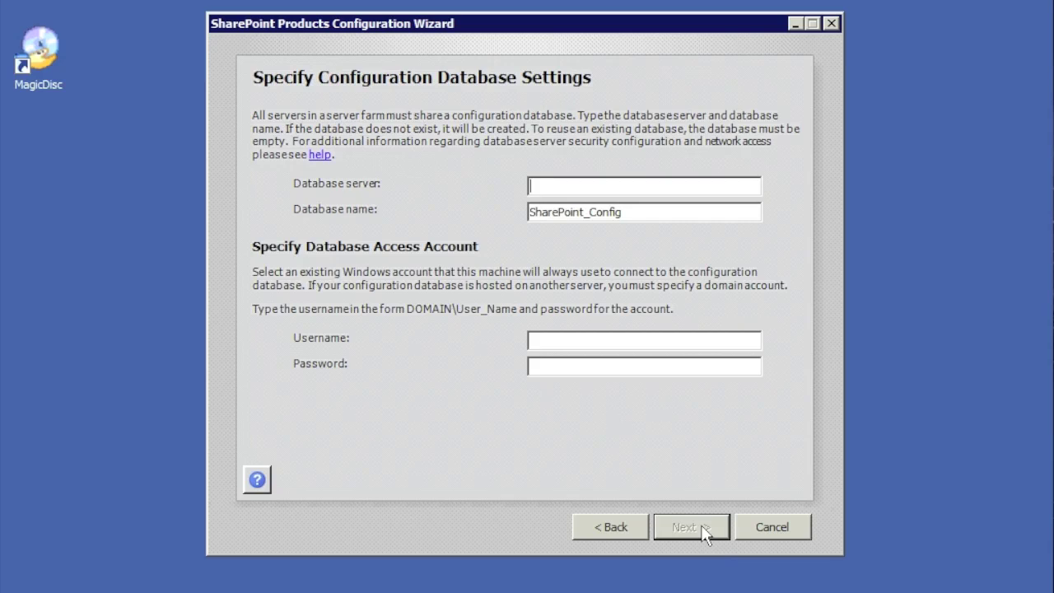
# - Enter database server sharepoint2 plus the farm access account's domain username and password
pyautogui.write('sharepoint2')
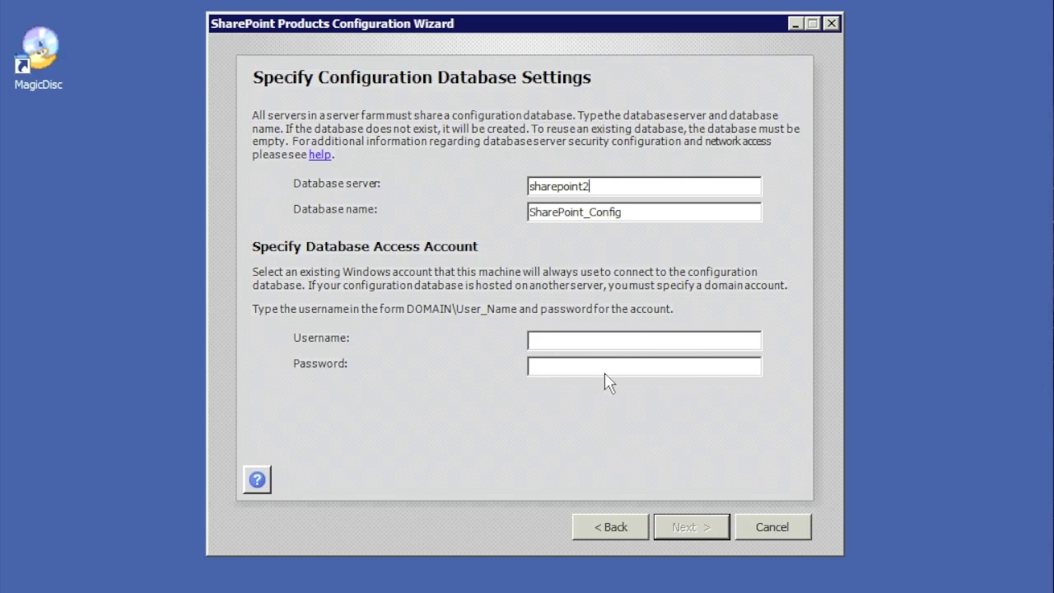
pyautogui.click(568, 342)
pyautogui.write('howithink')
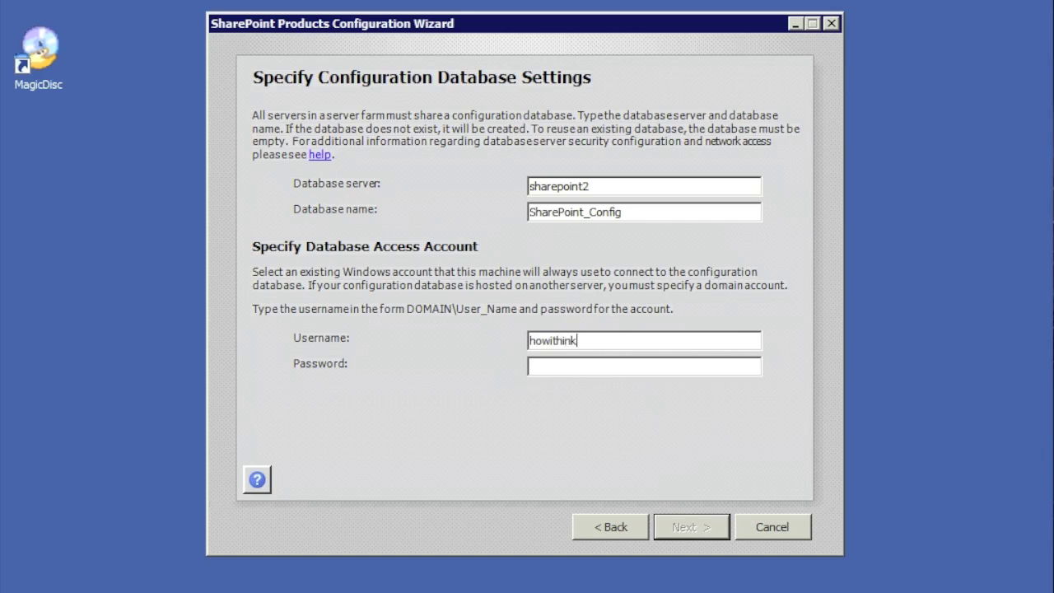
pyautogui.write('\\spfarm')
pyautogui.press('Tab')
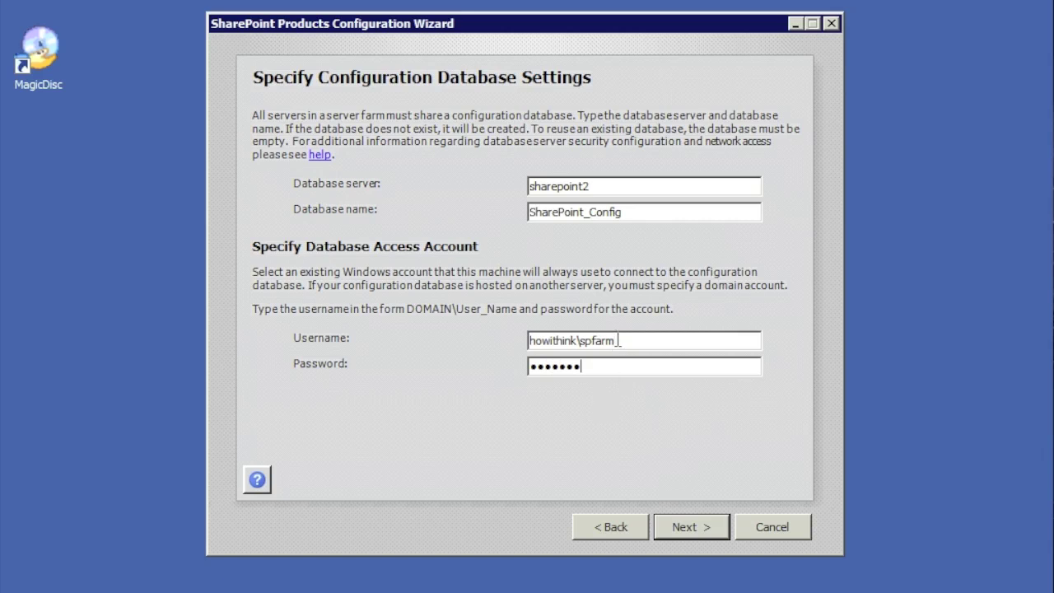
# - Highlight parts of the username and the sharepoint2 server name to check the entries
pyautogui.moveTo(619, 340); pyautogui.dragTo(528, 341)
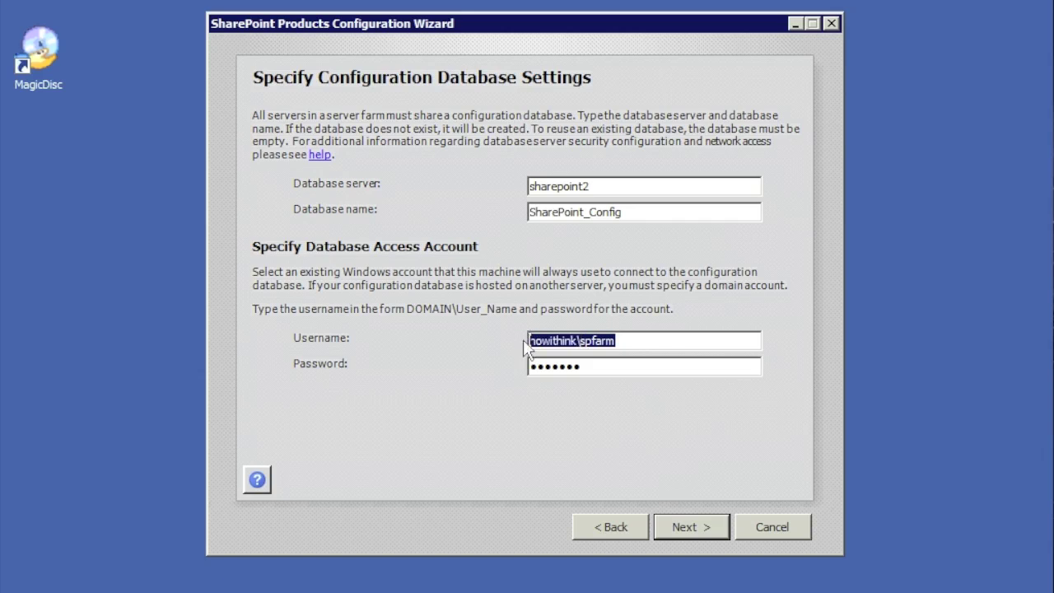
pyautogui.click(627, 346)
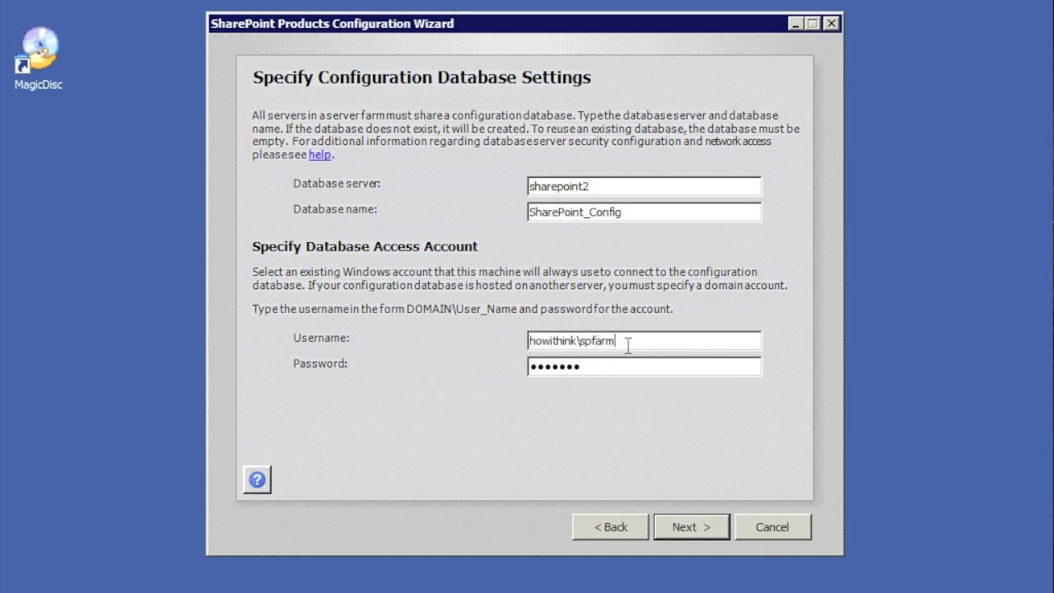
pyautogui.moveTo(628, 346); pyautogui.dragTo(583, 345)
pyautogui.click(601, 186)
pyautogui.moveTo(601, 186); pyautogui.dragTo(474, 191)
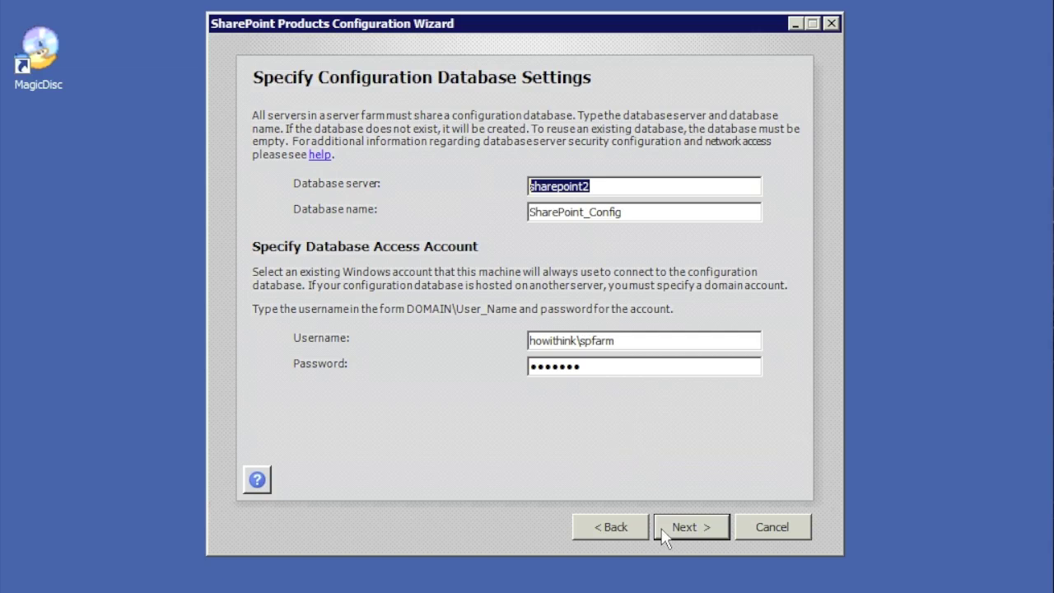
# - Accept the SharePoint_Config database settings and move on to farm security settings
pyautogui.click(706, 532)
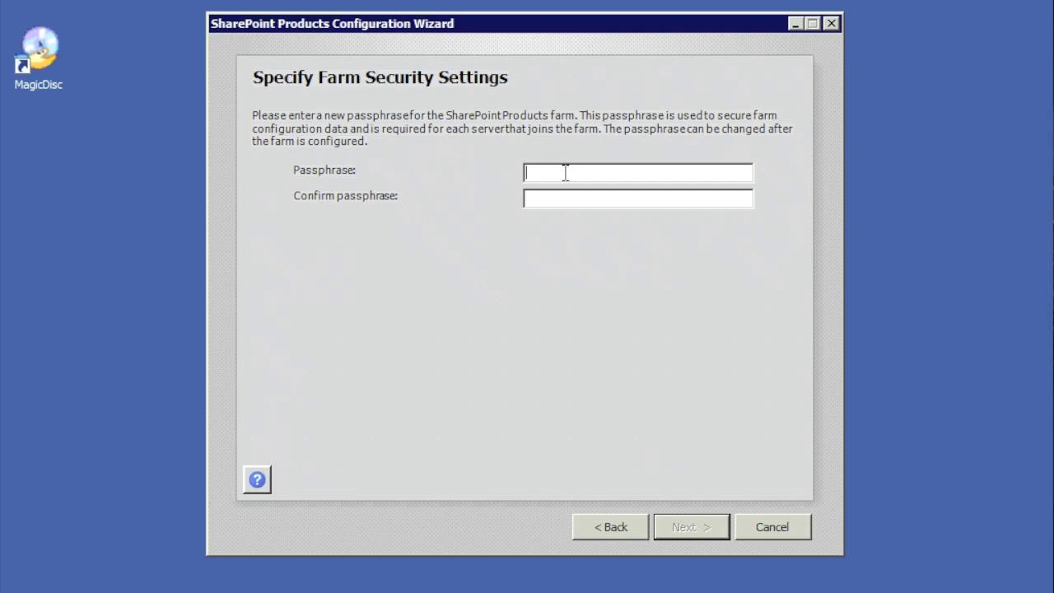
# - Type the farm passphrase into Passphrase and Confirm passphrase
pyautogui.write('•••••••••••')
pyautogui.write('•')
pyautogui.write('•••')
pyautogui.write('•••••••••')
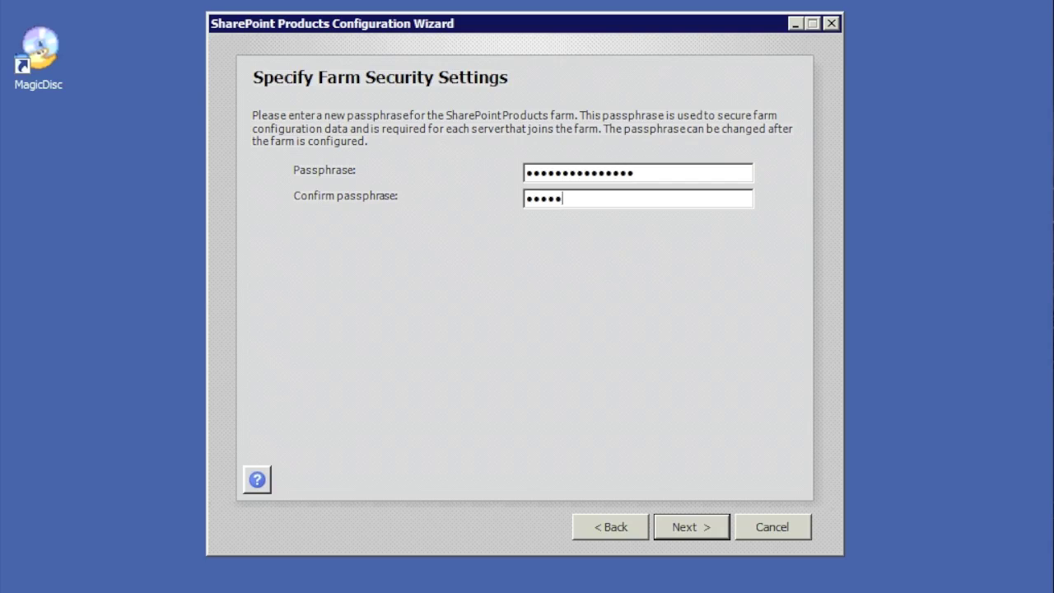
pyautogui.write('••••••')
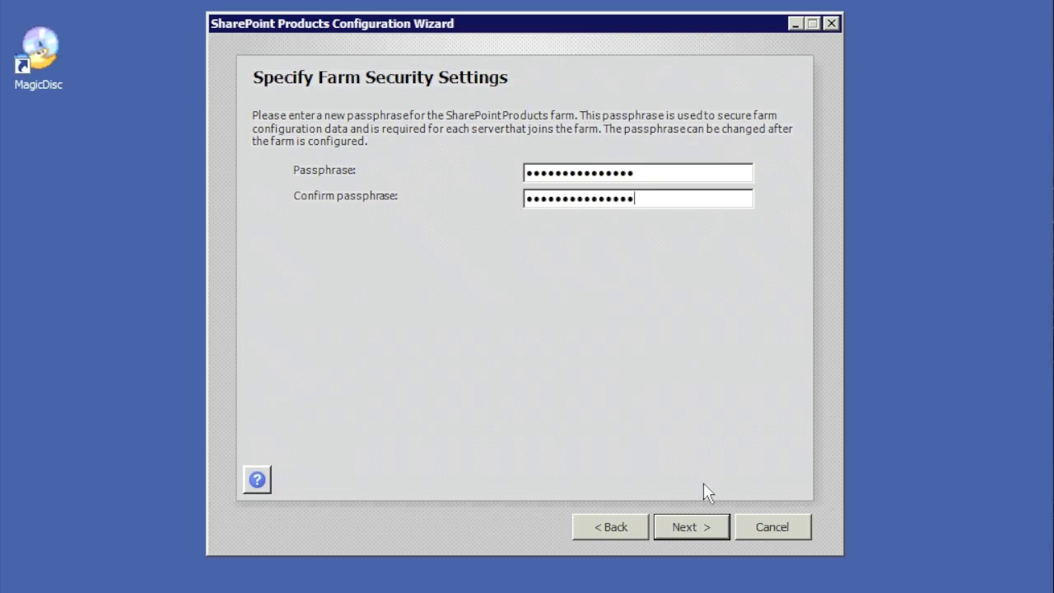
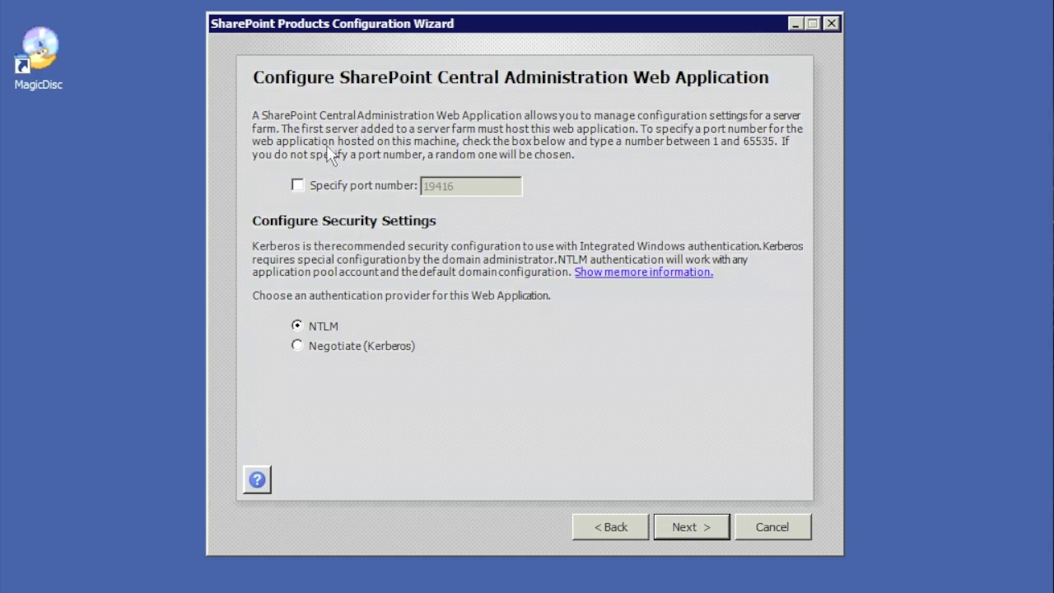
# - Give Central Administration custom port 12345 with NTLM authentication and continue to the summary
pyautogui.click(300, 186)
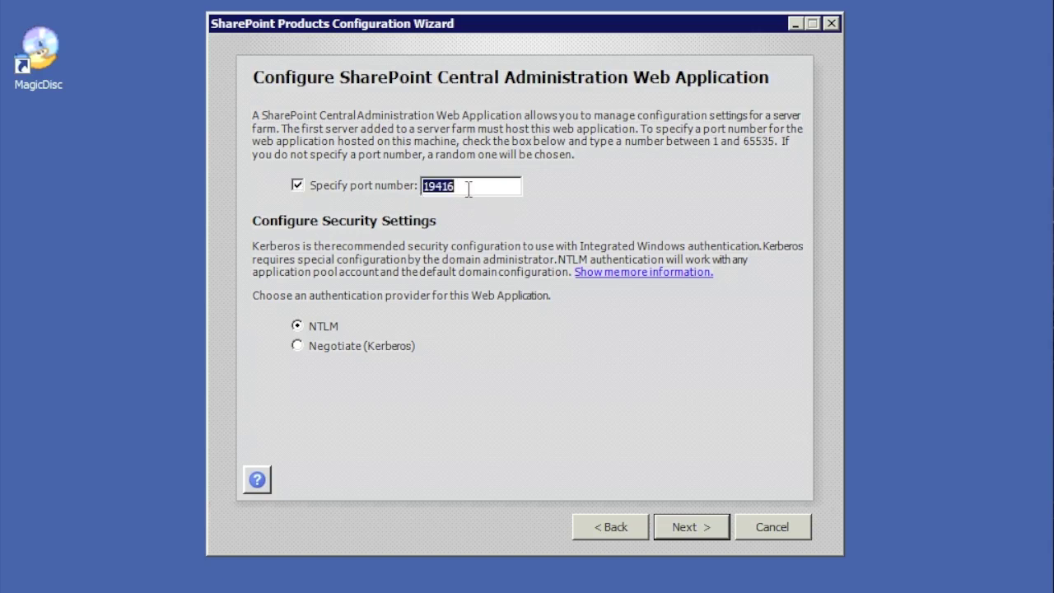
pyautogui.write('12345')
pyautogui.click(298, 186)
pyautogui.click(297, 346)
pyautogui.click(297, 186)
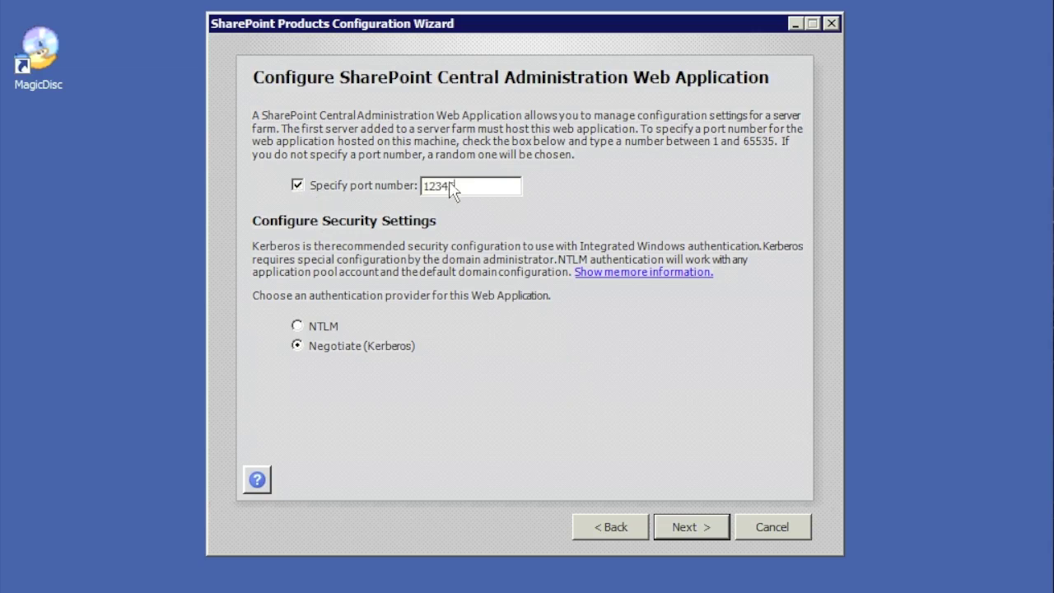
pyautogui.moveTo(470, 189); pyautogui.dragTo(378, 189)
pyautogui.click(321, 325)
pyautogui.click(706, 532)
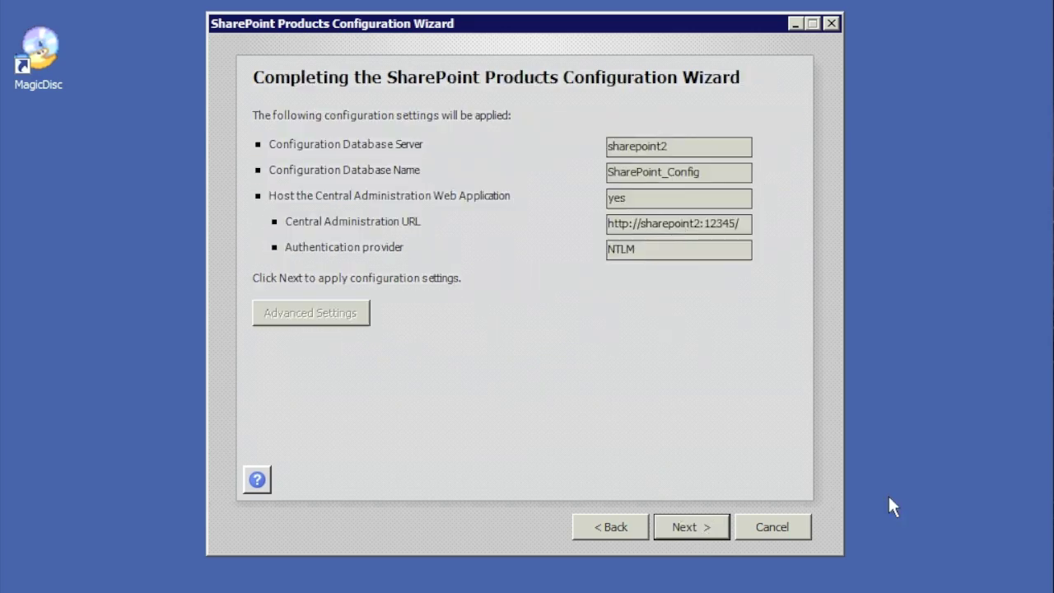
pyautogui.click(710, 531)
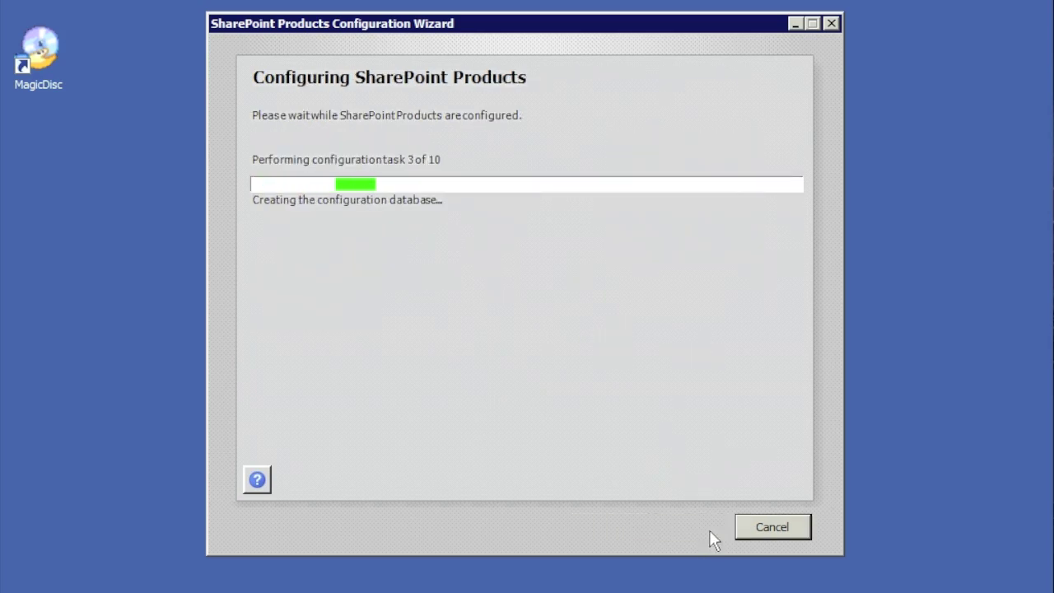
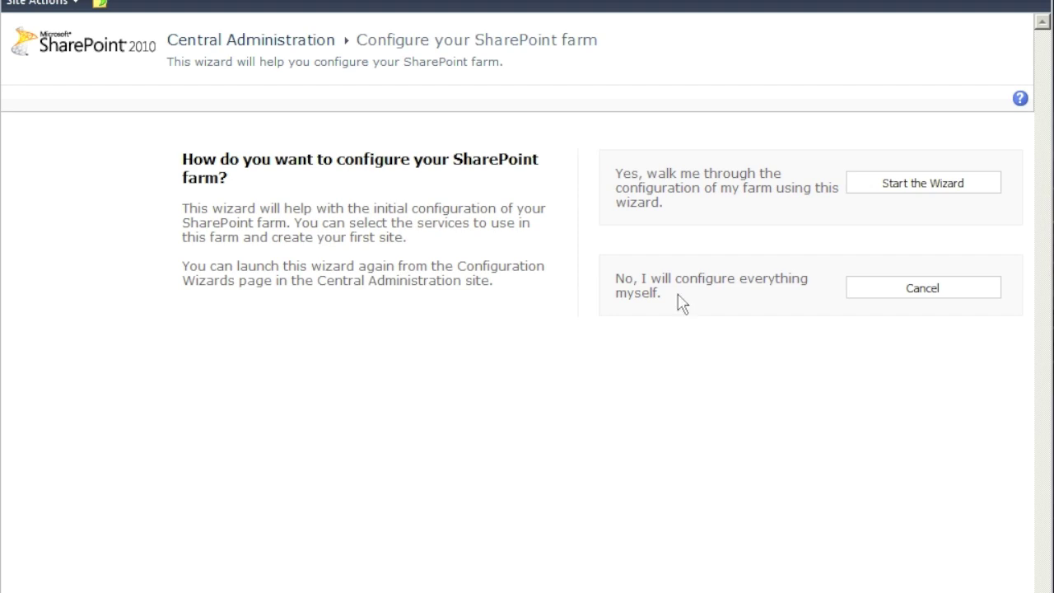
# - Decline the farm configuration wizard with 'No, I will configure everything myself'
pyautogui.click(914, 293)
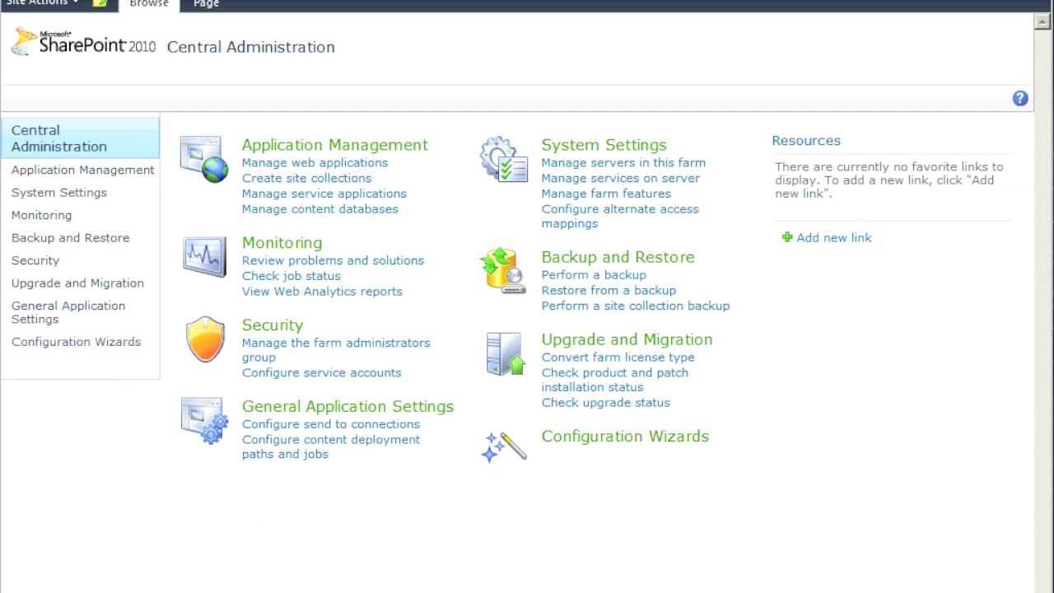
# - Bring up the Windows Start menu from the Central Administration home page
pyautogui.press('super')
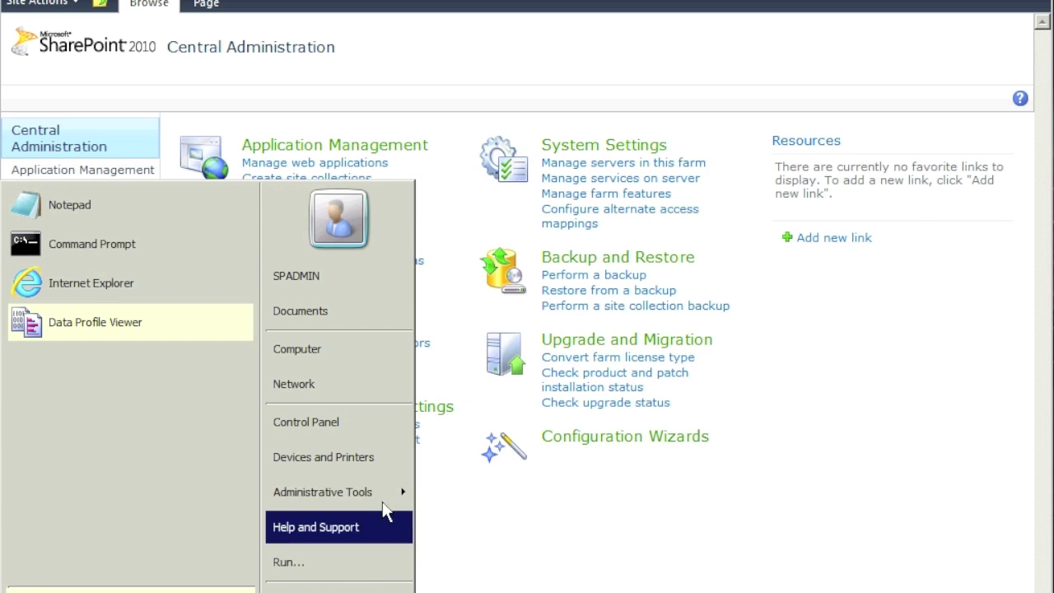
# - Launch IIS Manager maximized and open the SharePoint Central Administration v4 site under SHAREPOINT2 > Sites
pyautogui.moveTo(384, 497)
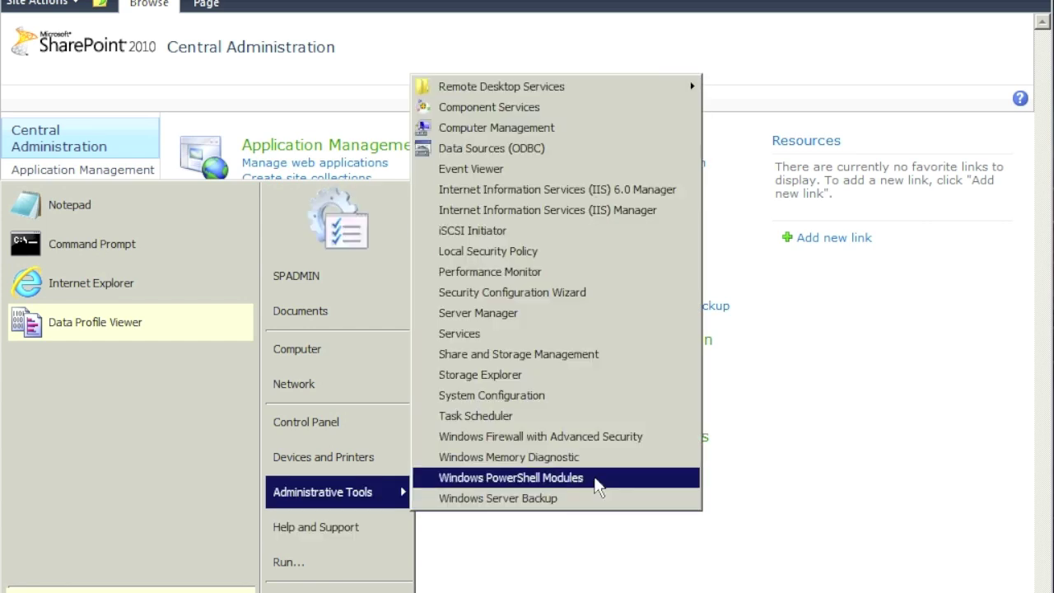
pyautogui.click(588, 211)
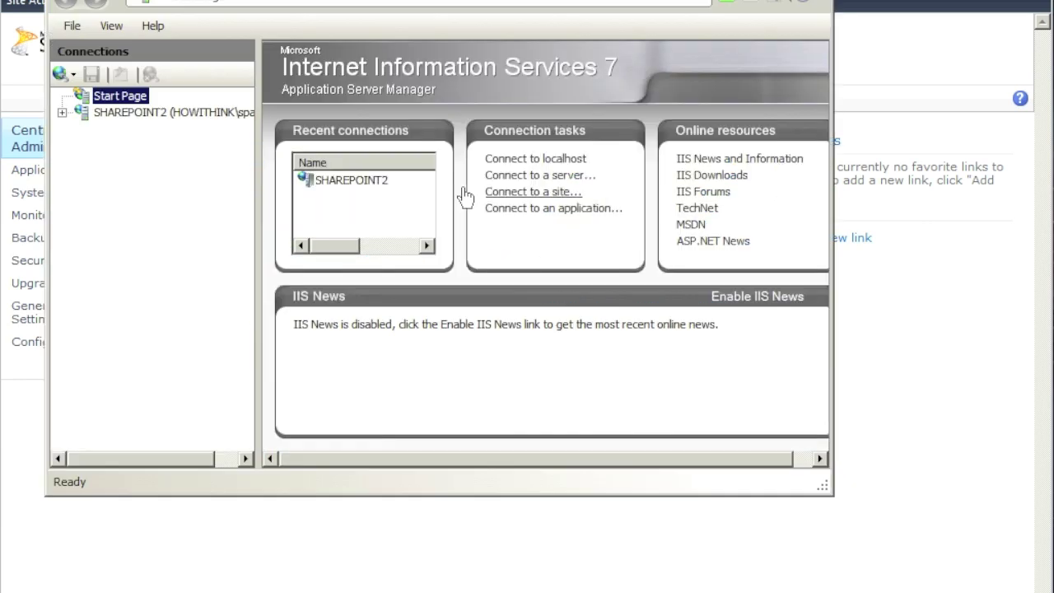
pyautogui.click(62, 112)
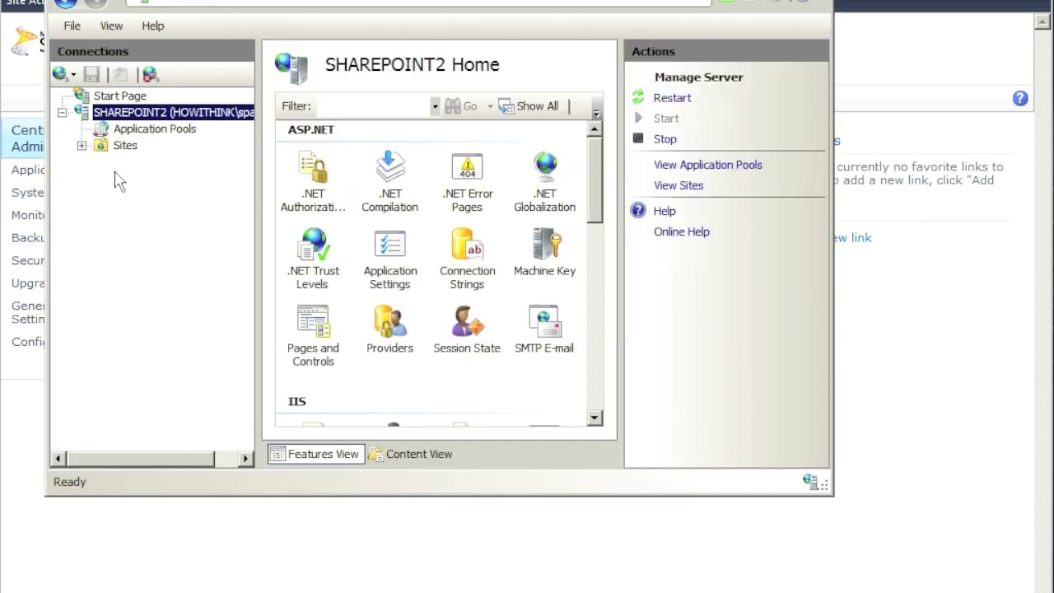
pyautogui.click(809, 1)
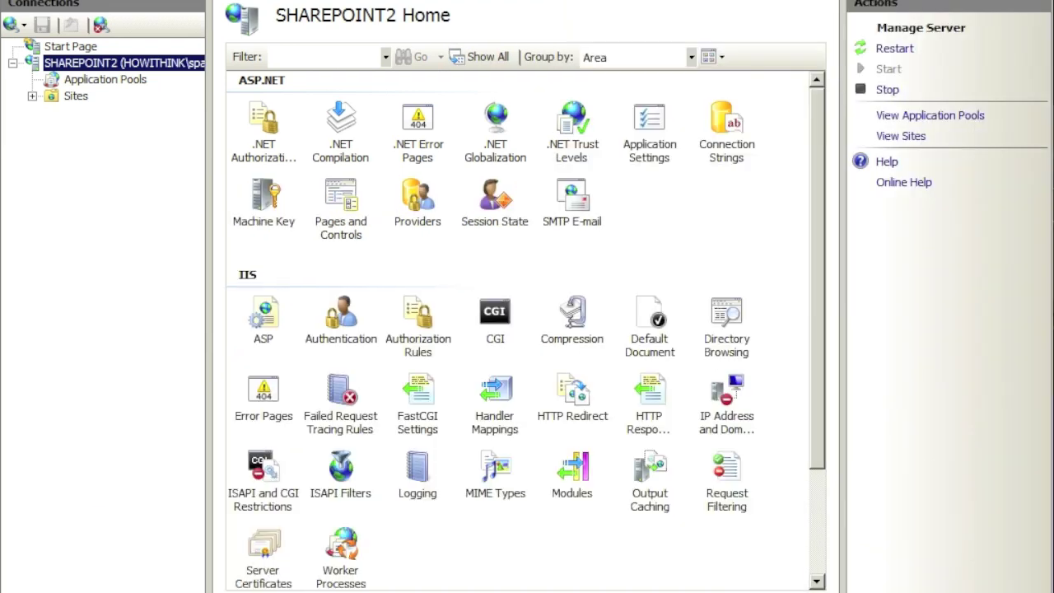
pyautogui.click(32, 95)
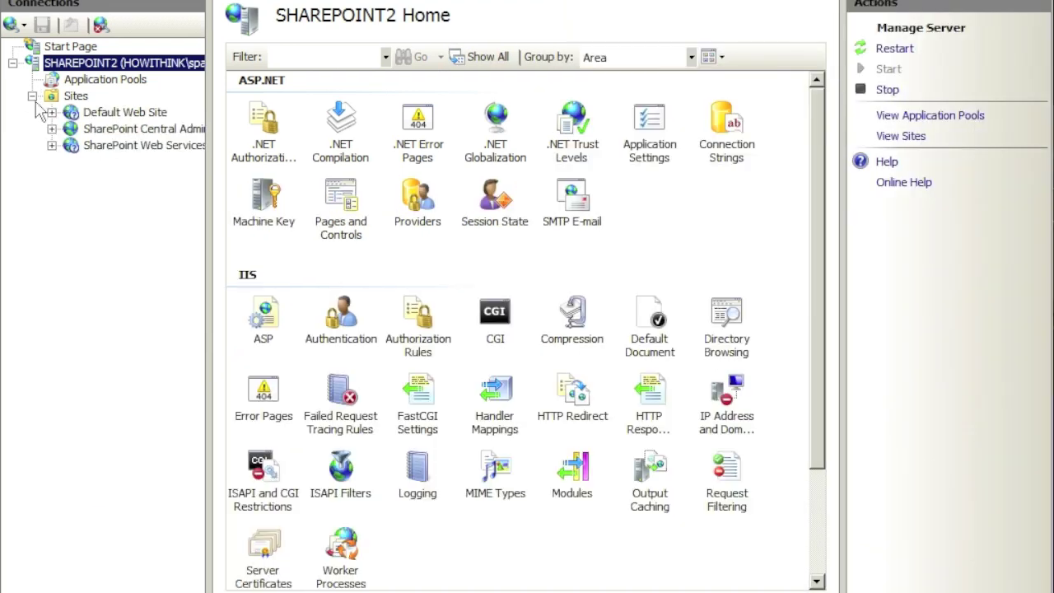
pyautogui.click(123, 130)
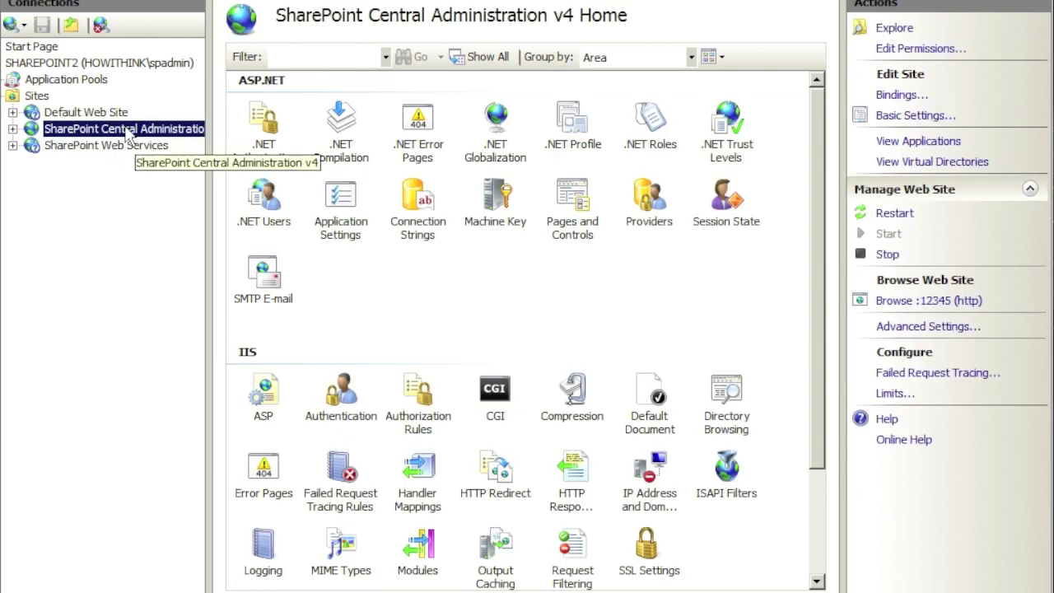
# - Confirm the site's http binding on port 12345, then list the server's application pools
pyautogui.rightClick(128, 134)
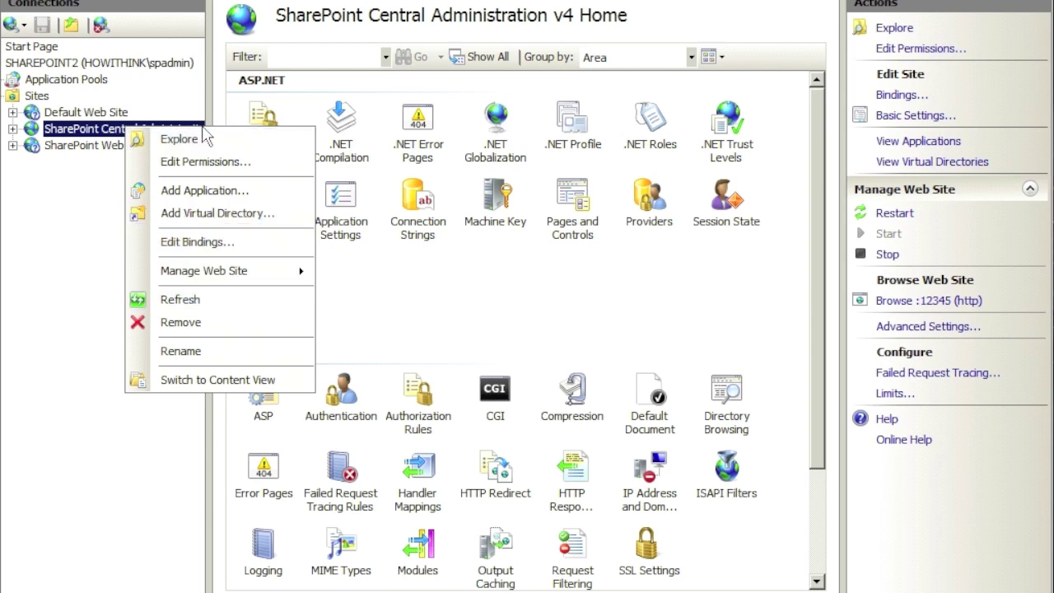
pyautogui.click(191, 243)
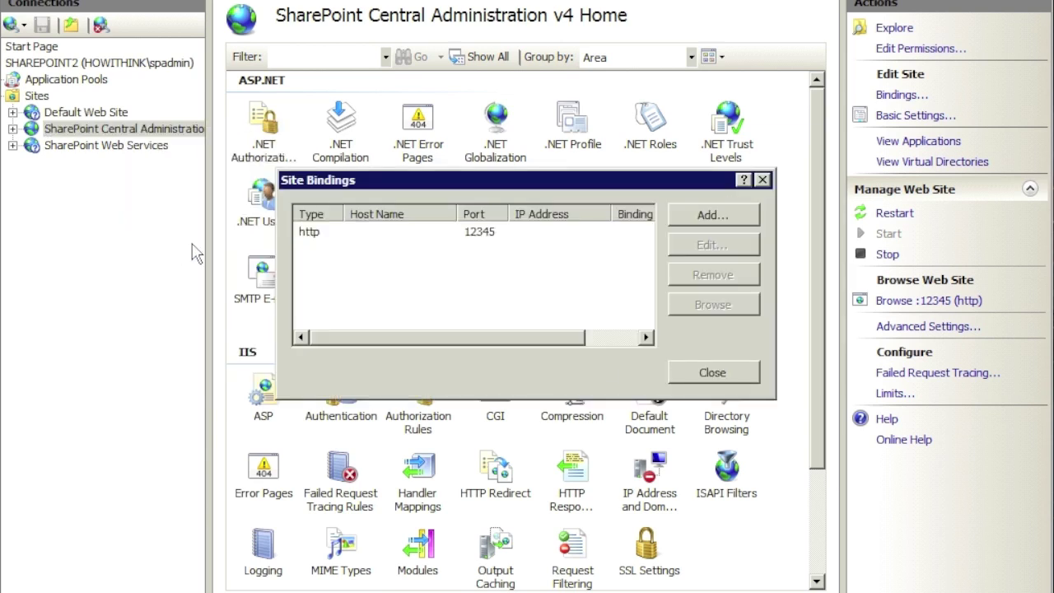
pyautogui.click(489, 240)
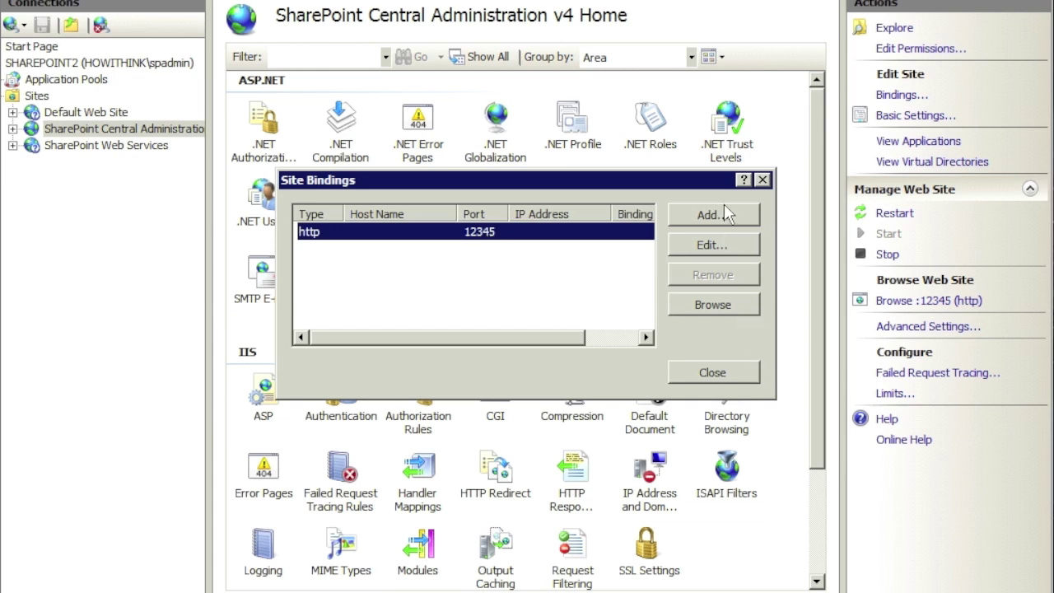
pyautogui.click(763, 180)
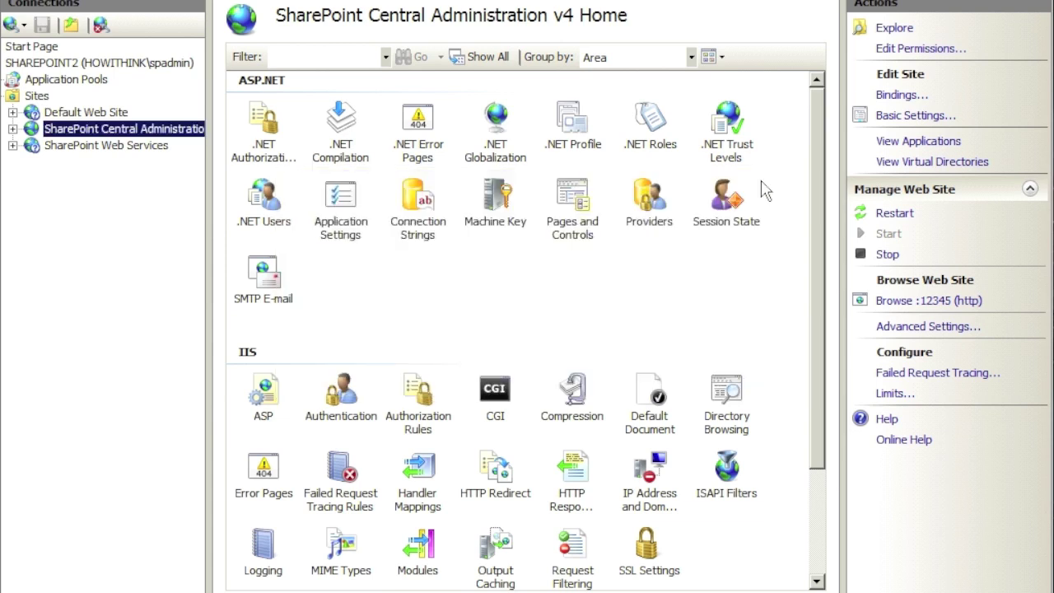
pyautogui.click(66, 80)
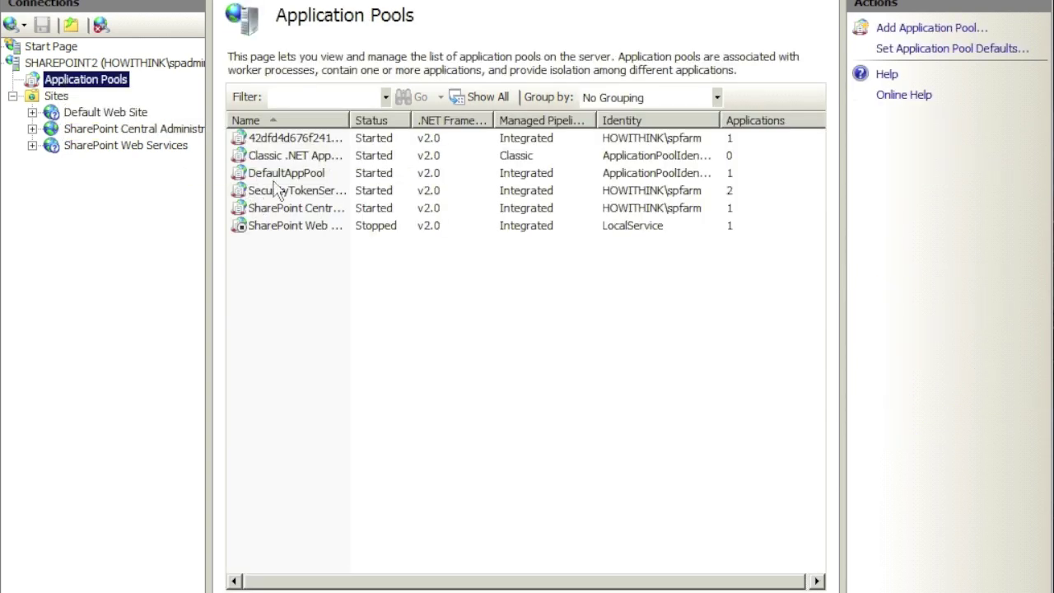
# - Check the SharePoint Central Administration pool runs under the farm account, then reselect the Central Administration site
pyautogui.click(317, 211)
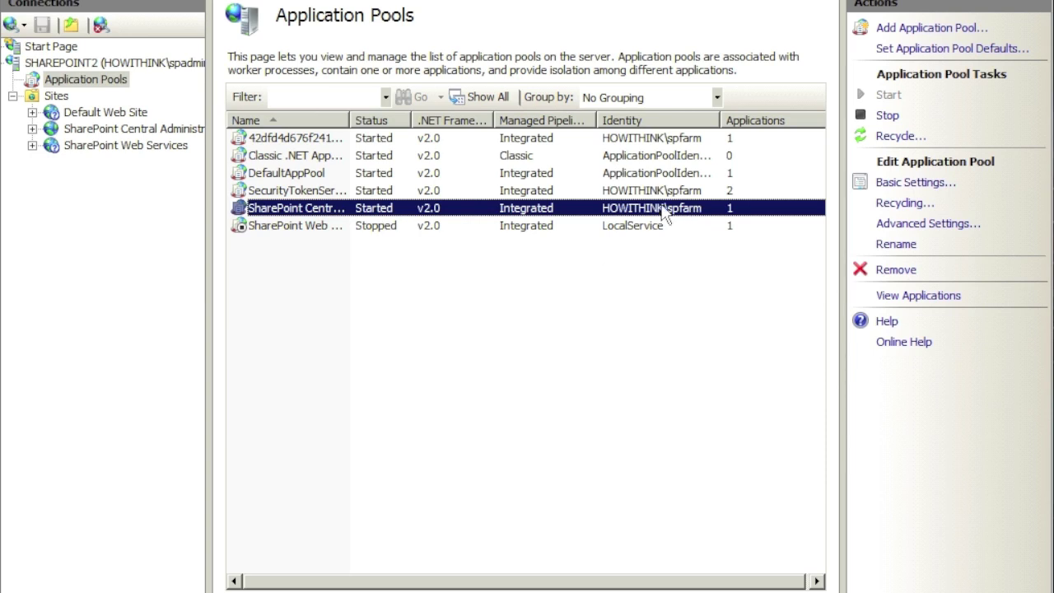
pyautogui.click(97, 130)
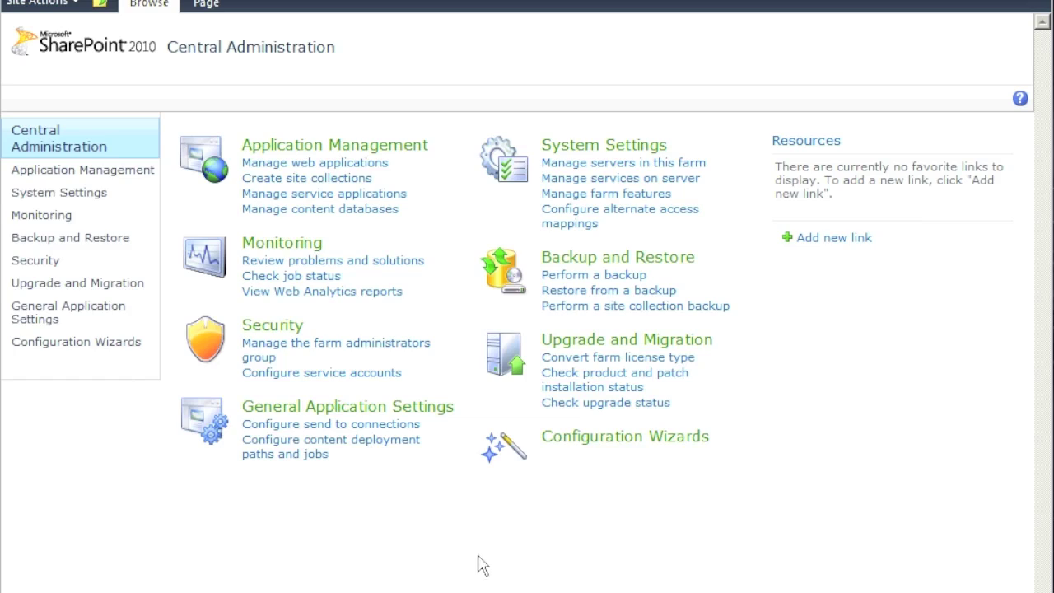
# - Relaunch the Farm Configuration Wizard from the Configuration Wizards page
pyautogui.click(630, 448)
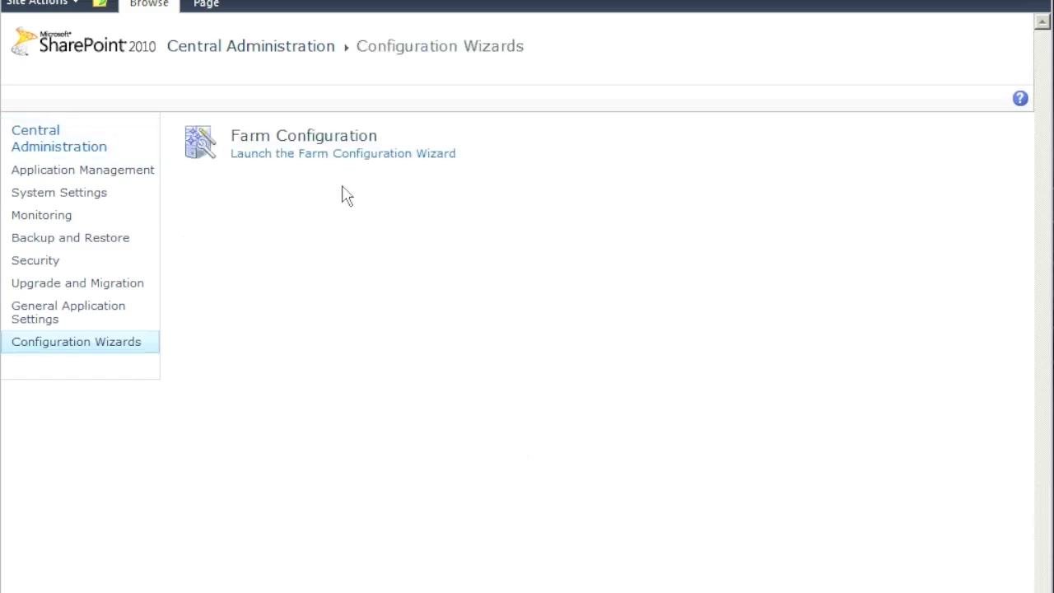
pyautogui.click(338, 158)
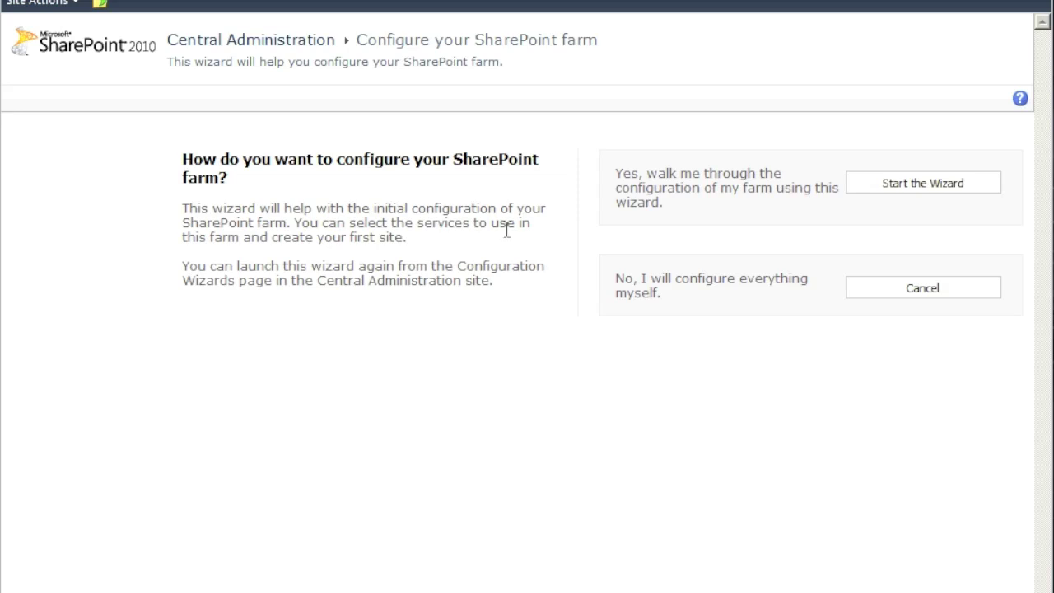
# - Start the wizard and set the service account to 'Use existing managed account'
pyautogui.click(926, 193)
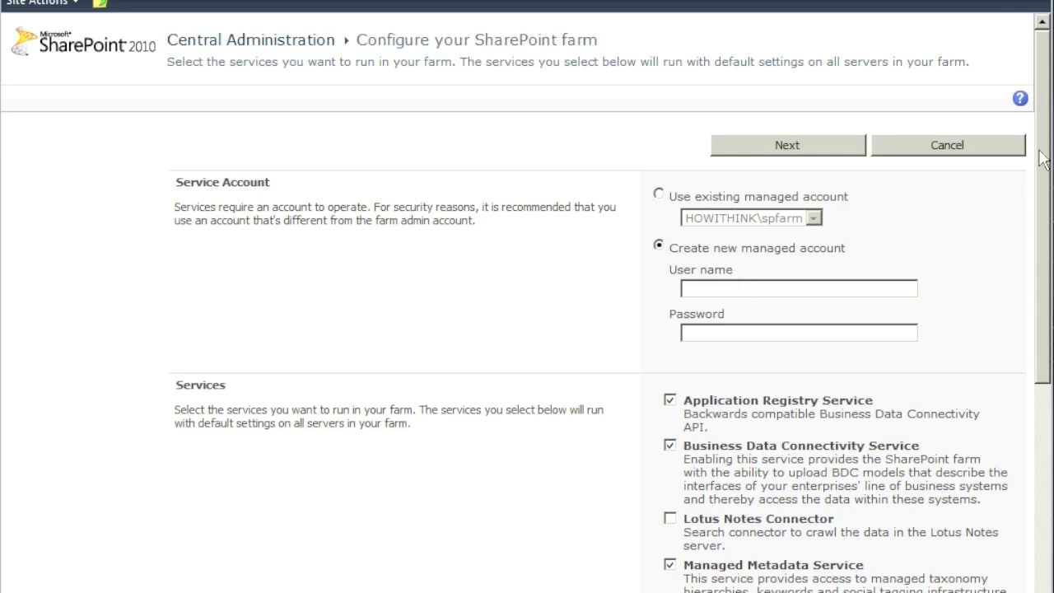
pyautogui.moveTo(1045, 160)
pyautogui.mouseDown()
pyautogui.moveTo(1036, 445)
pyautogui.moveTo(1024, 305)
pyautogui.moveTo(1021, 401)
pyautogui.moveTo(1018, 319)
pyautogui.moveTo(1029, 421)
pyautogui.moveTo(1017, 302)
pyautogui.moveTo(1038, 377)
pyautogui.moveTo(1034, 368)
pyautogui.moveTo(1027, 412)
pyautogui.moveTo(1026, 132)
pyautogui.moveTo(1039, 149)
pyautogui.mouseUp()
pyautogui.click(658, 194)
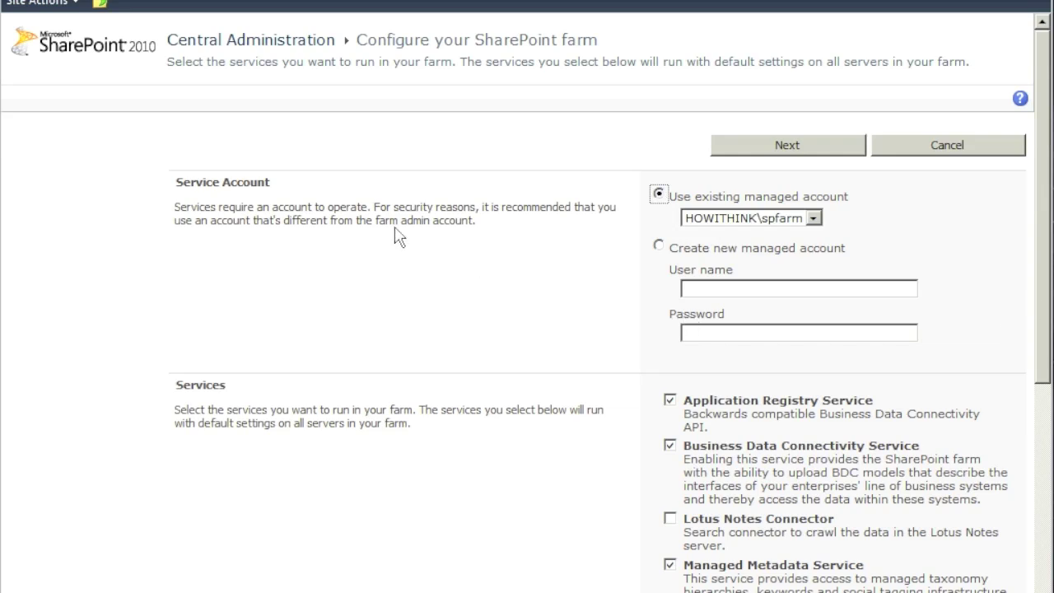
pyautogui.moveTo(471, 222); pyautogui.dragTo(252, 212)
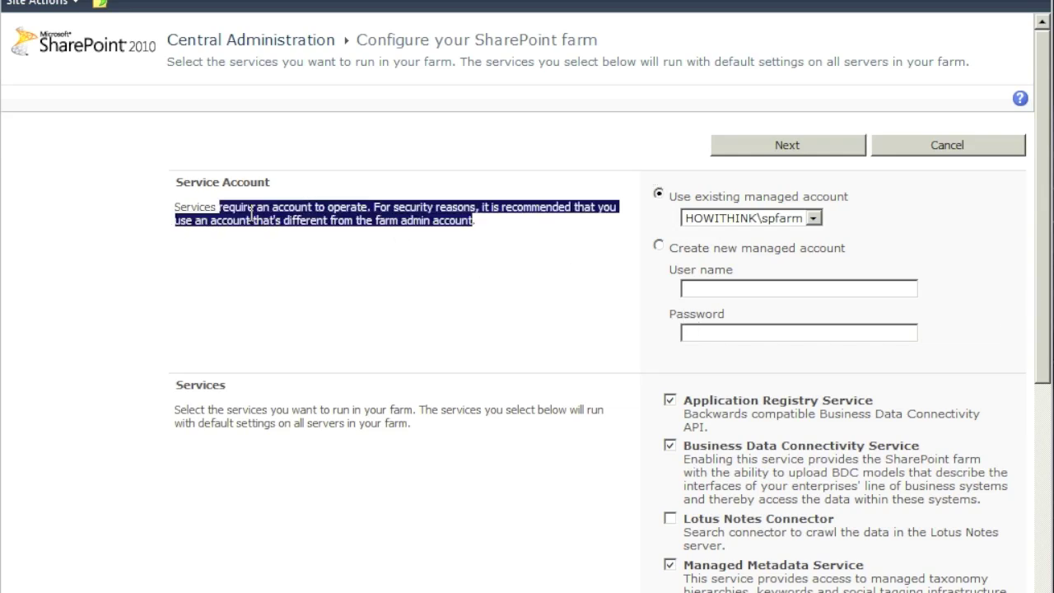
pyautogui.click(976, 238)
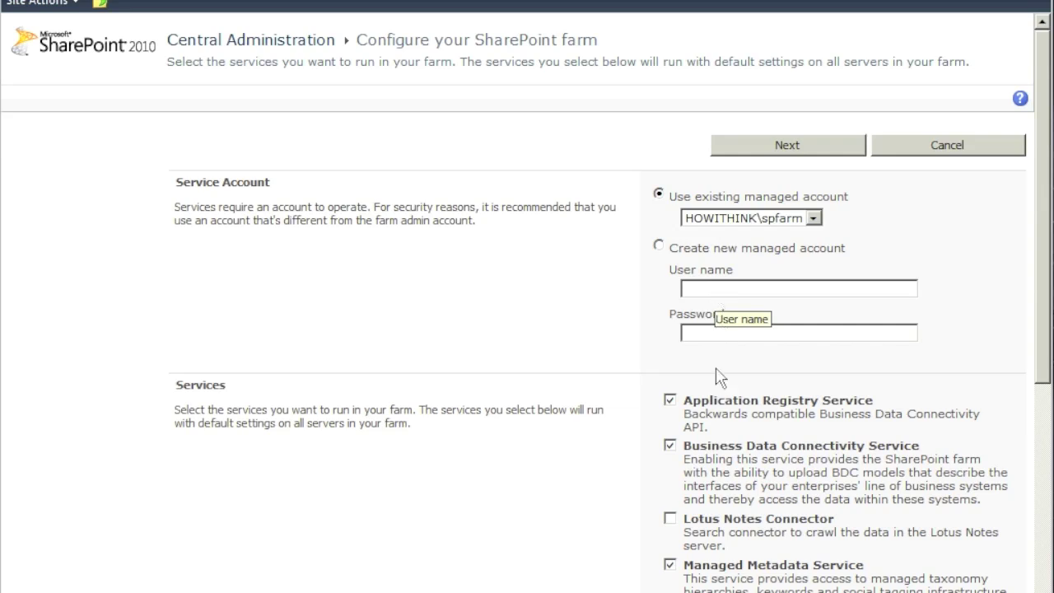
pyautogui.moveTo(1042, 177); pyautogui.dragTo(1035, 339)
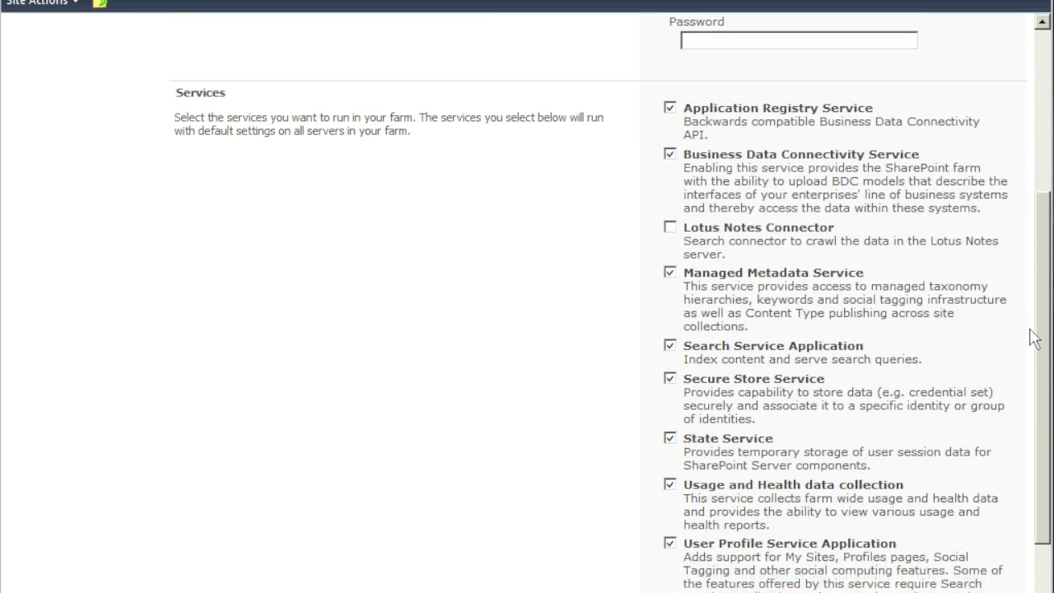
# - Untick Business Data Connectivity Service, keep Managed Metadata Service ticked, and submit the services
pyautogui.click(671, 155)
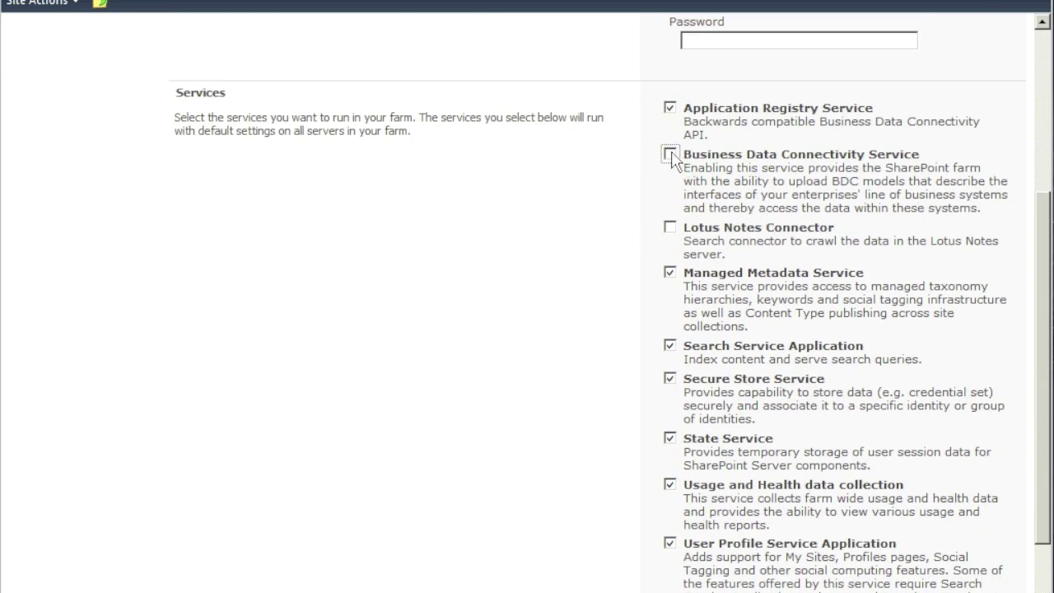
pyautogui.click(672, 275)
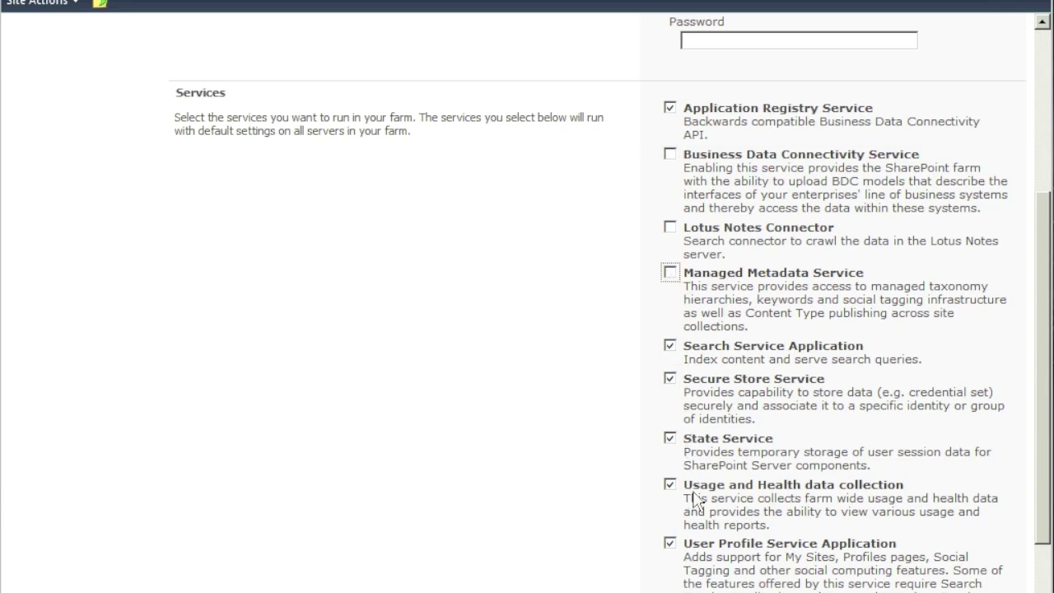
pyautogui.moveTo(1049, 354); pyautogui.dragTo(1050, 453)
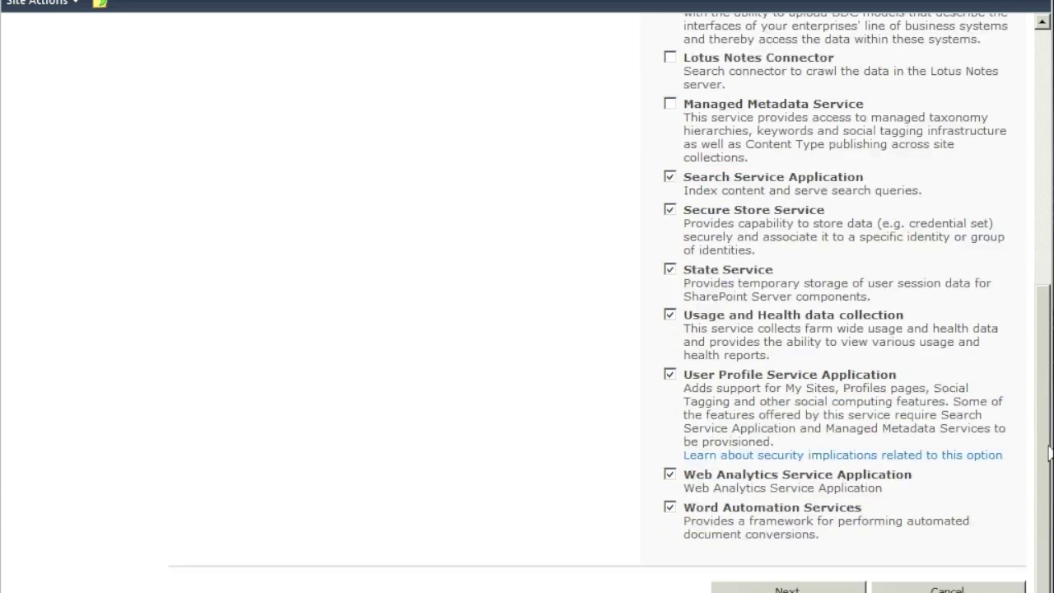
pyautogui.scroll(3, 1031, 239)
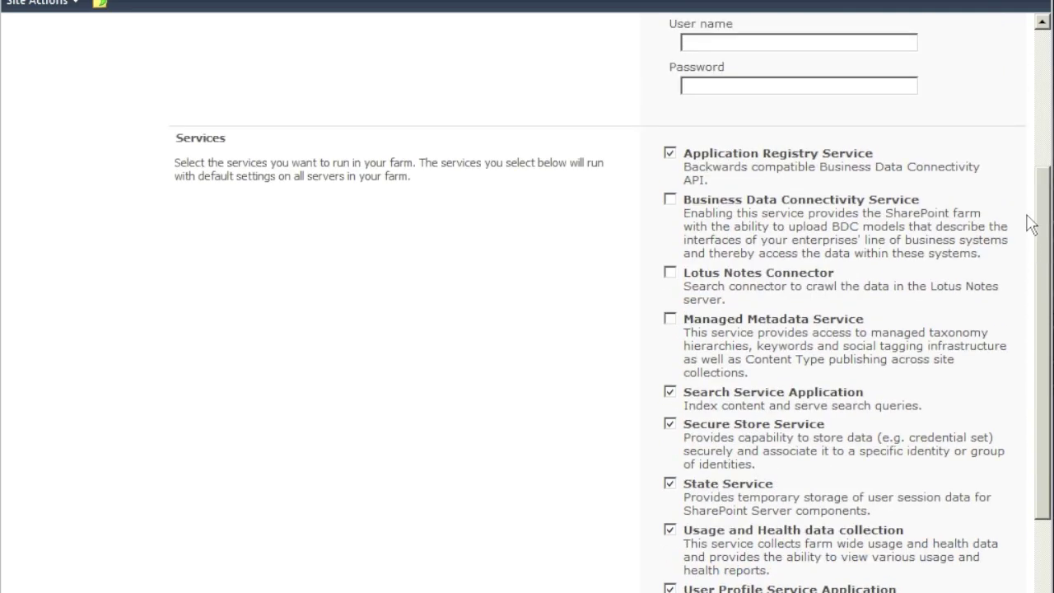
pyautogui.scroll(1, 1033, 225)
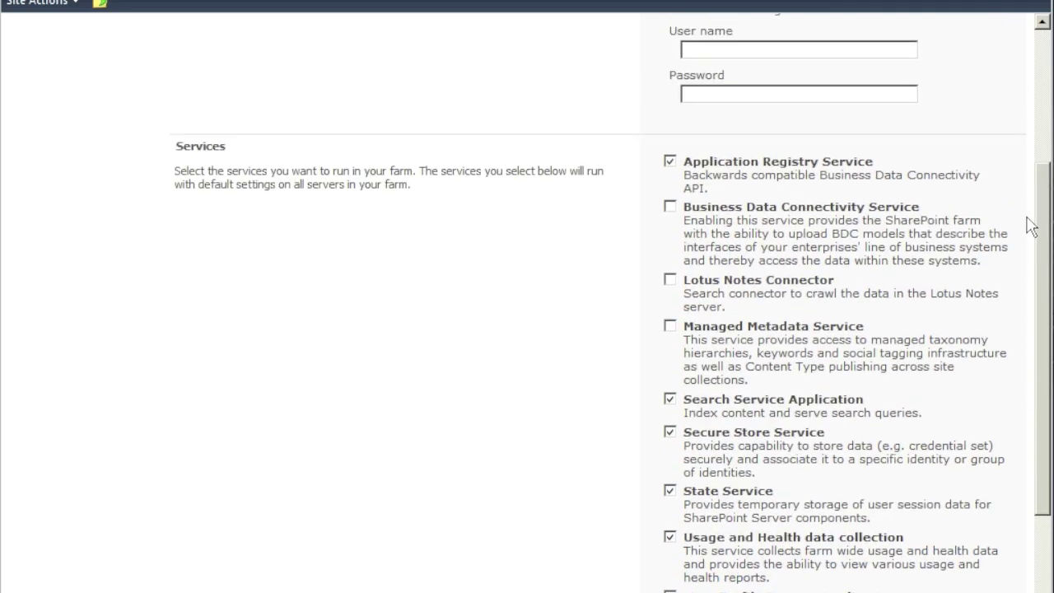
pyautogui.scroll(-2, 1030, 239)
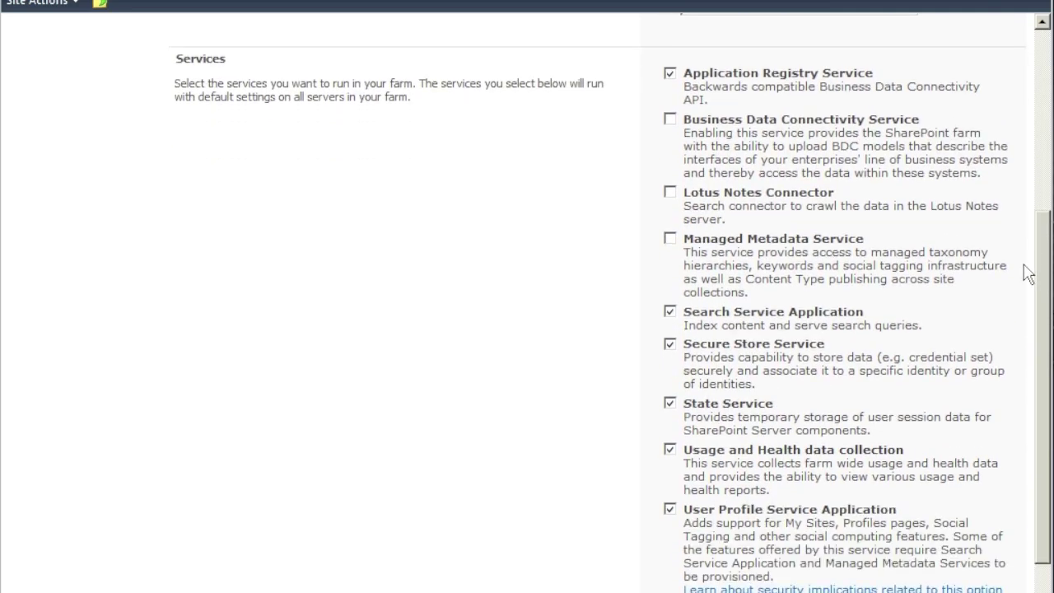
pyautogui.click(672, 240)
pyautogui.moveTo(1045, 321); pyautogui.dragTo(1045, 396)
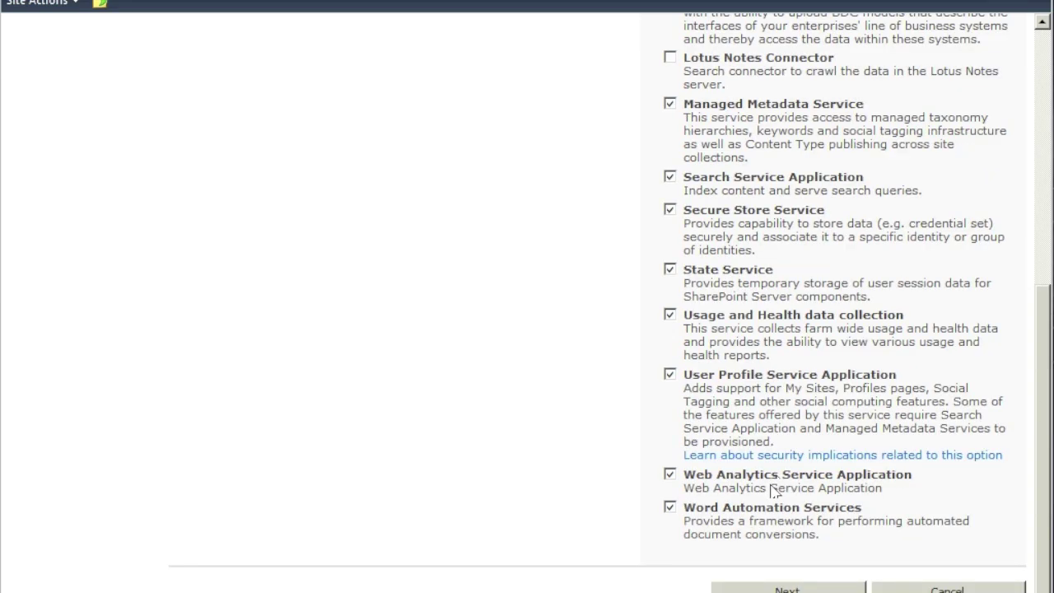
pyautogui.click(787, 588)
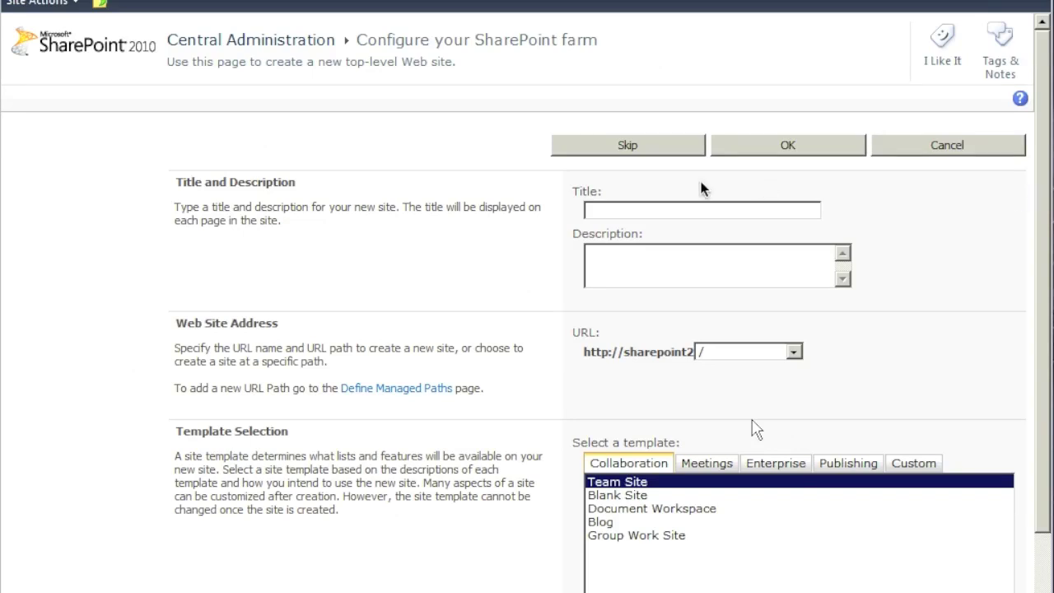
# - Enter the site title 'Our first site' and description 'This is our very first site. Yeahhhh!'
pyautogui.click(609, 210)
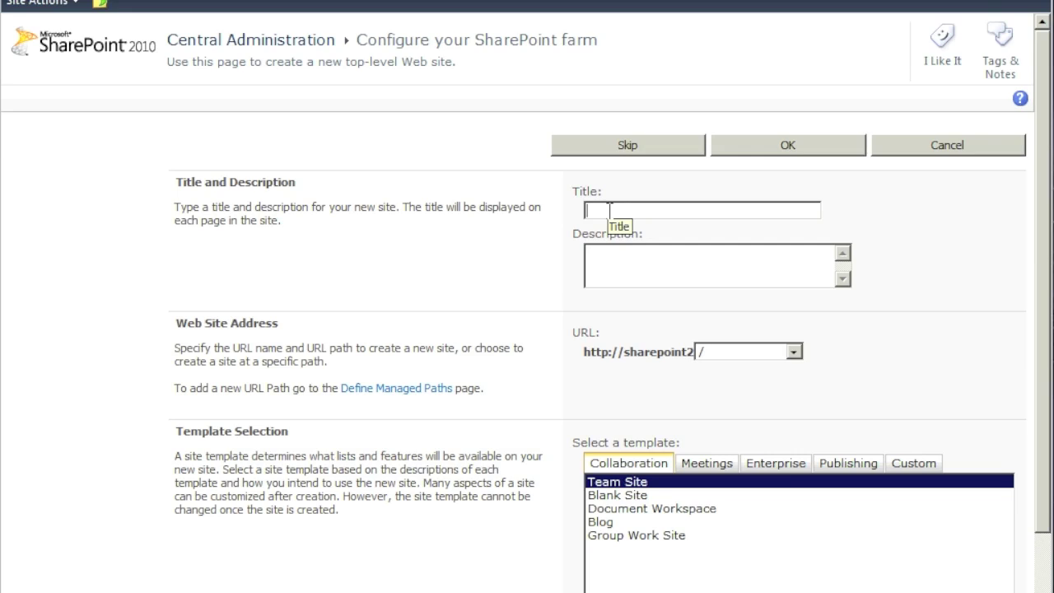
pyautogui.write('Our first site')
pyautogui.click(627, 268)
pyautogui.write('This is our very first site. Yeahhhh!')
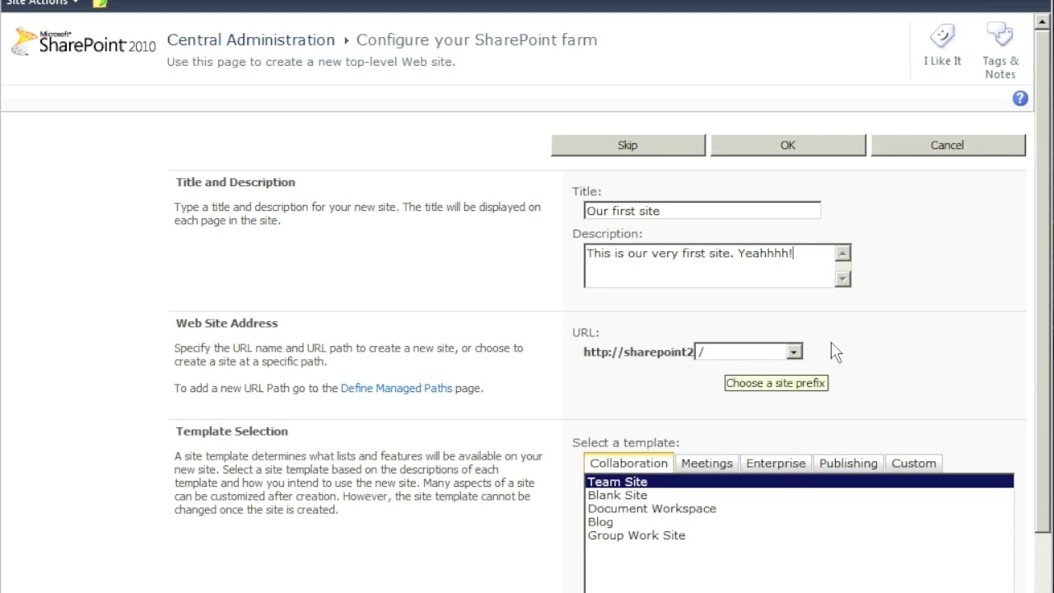
# - Submit the Team Site settings and finish the Farm Configuration Wizard
pyautogui.scroll(-3, 1001, 427)
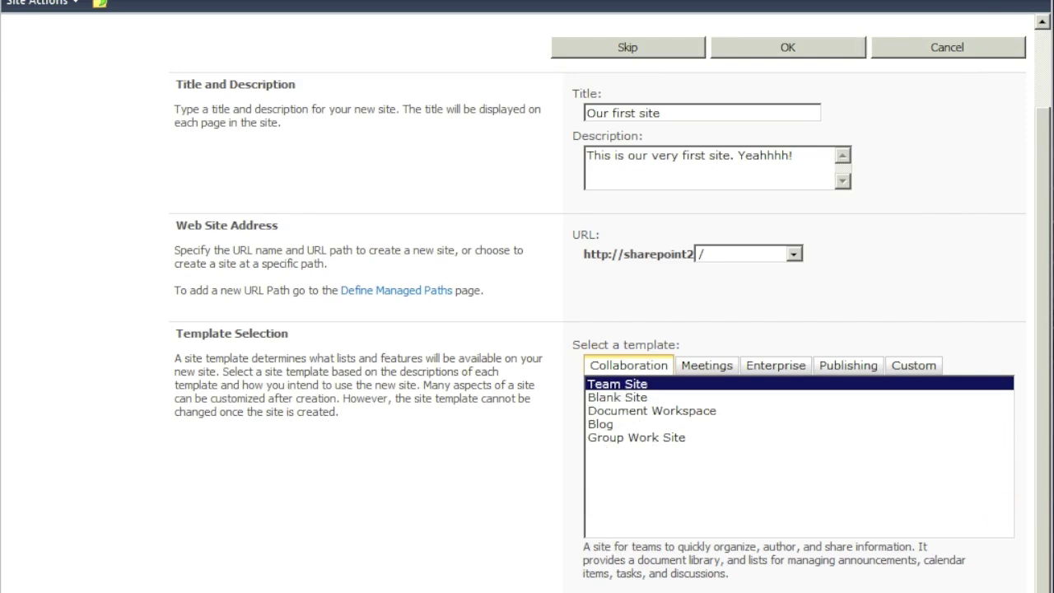
pyautogui.press('Return')
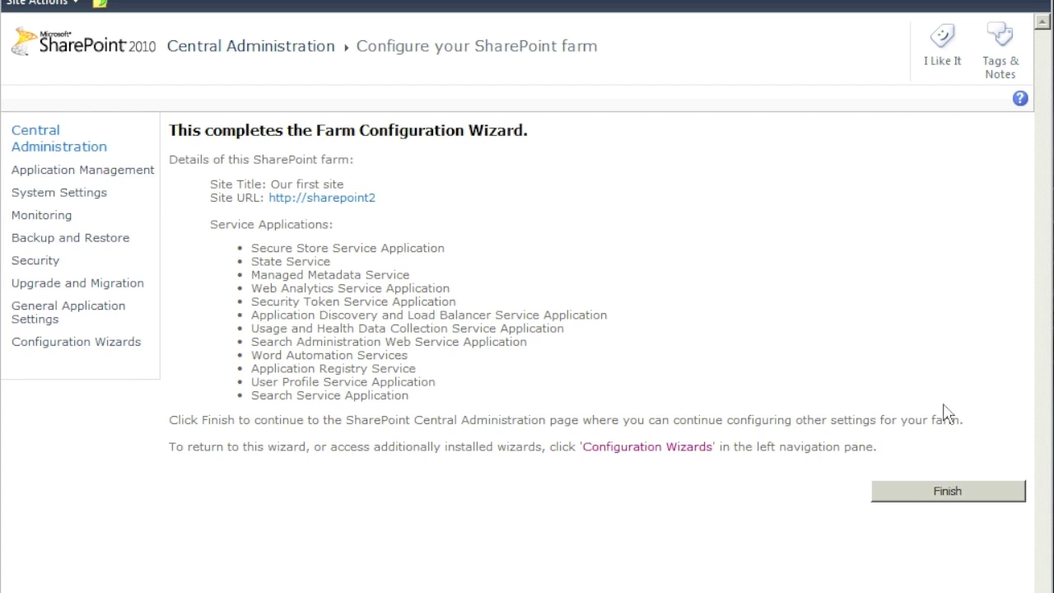
pyautogui.click(952, 499)
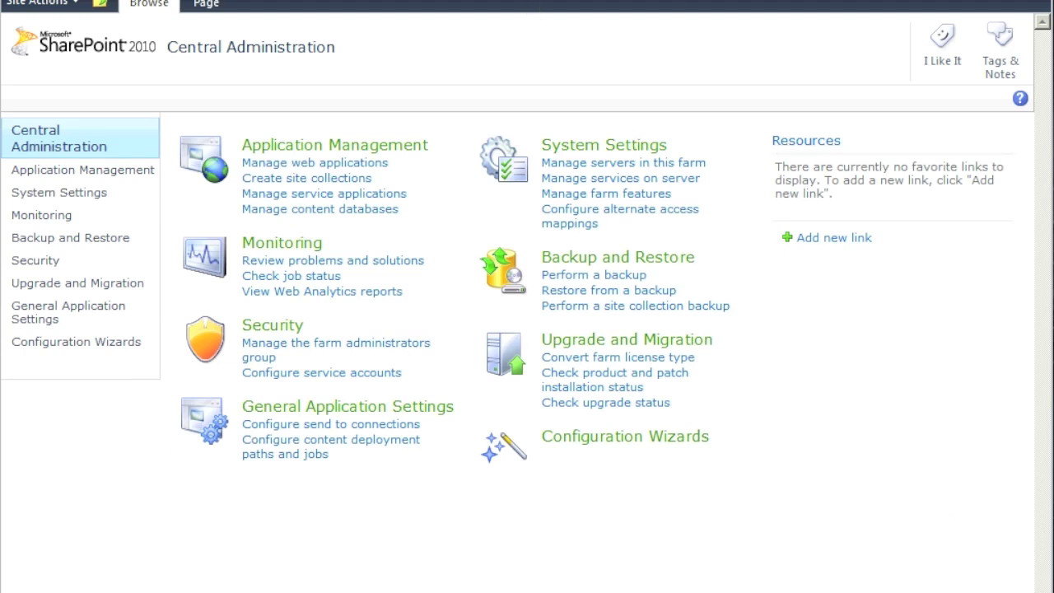
pyautogui.hotkey('ctrl', 't')
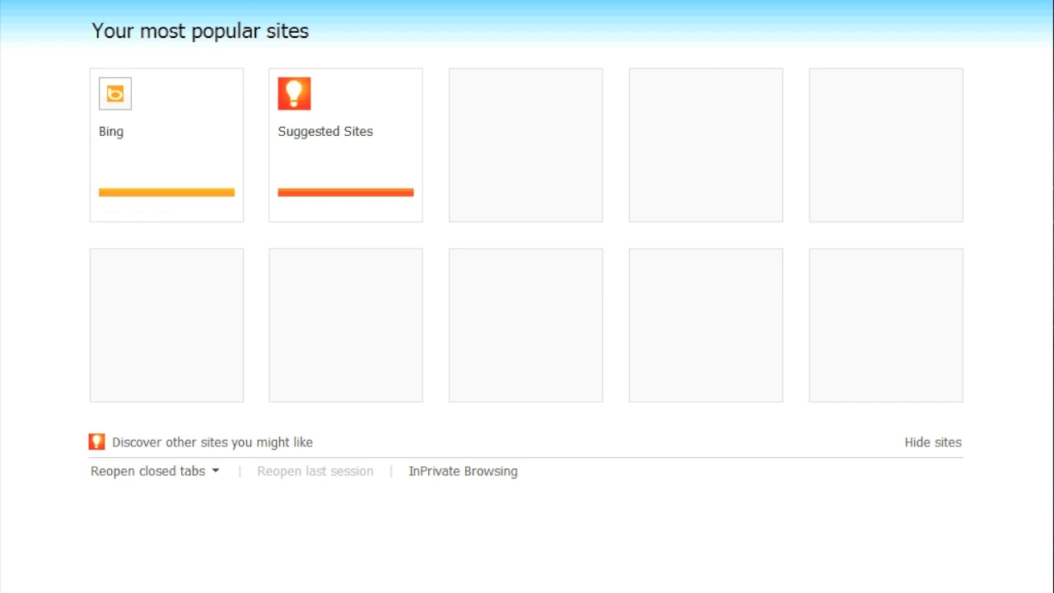
# - Load the new 'Our first site' team site's address in a new Internet Explorer tab
pyautogui.hotkey('ctrl', 'w')
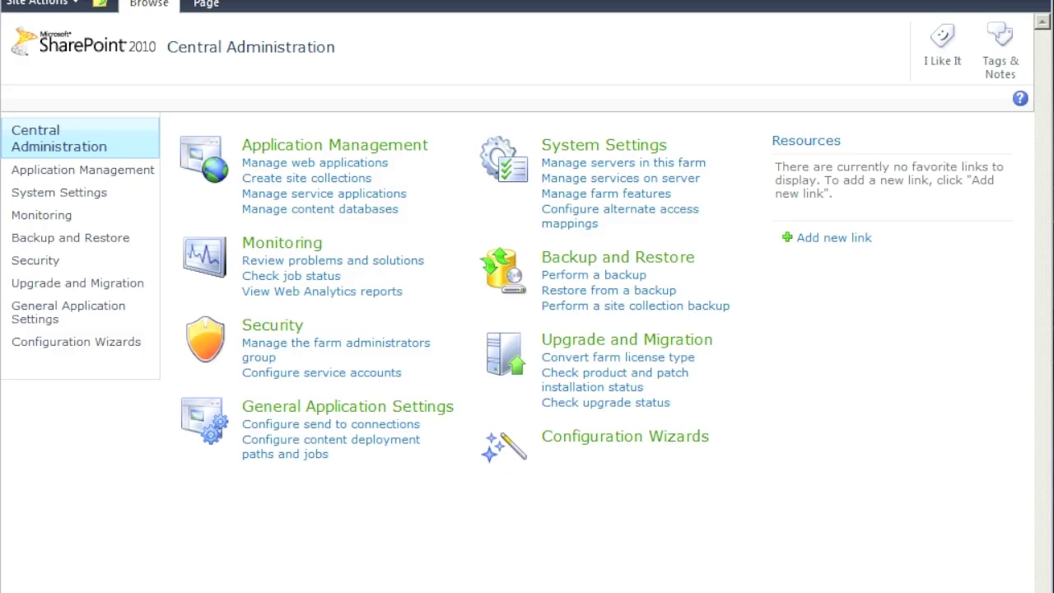
pyautogui.hotkey('ctrl', 't')
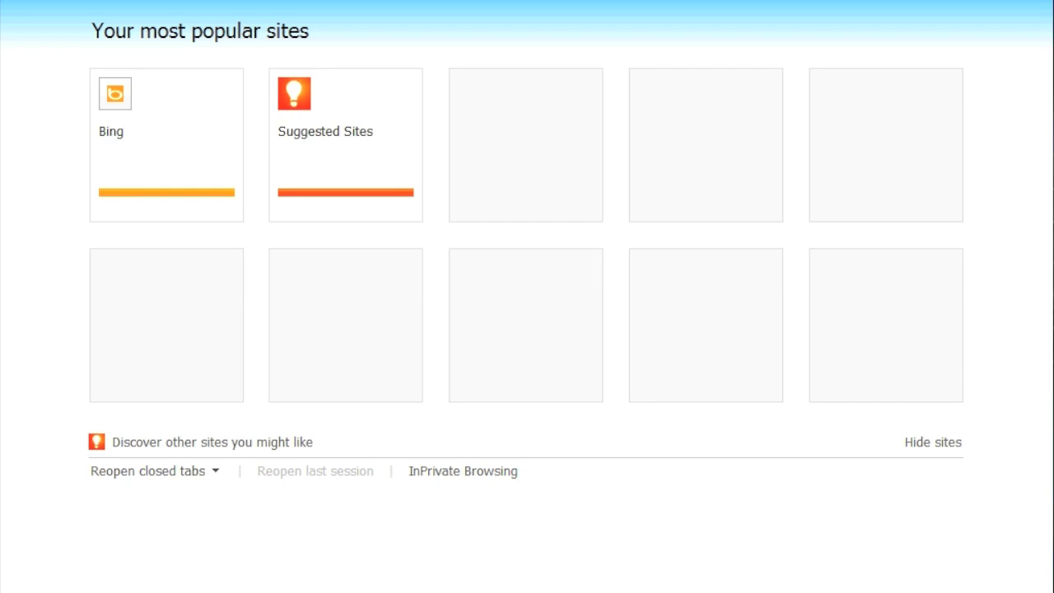
pyautogui.press('F4')
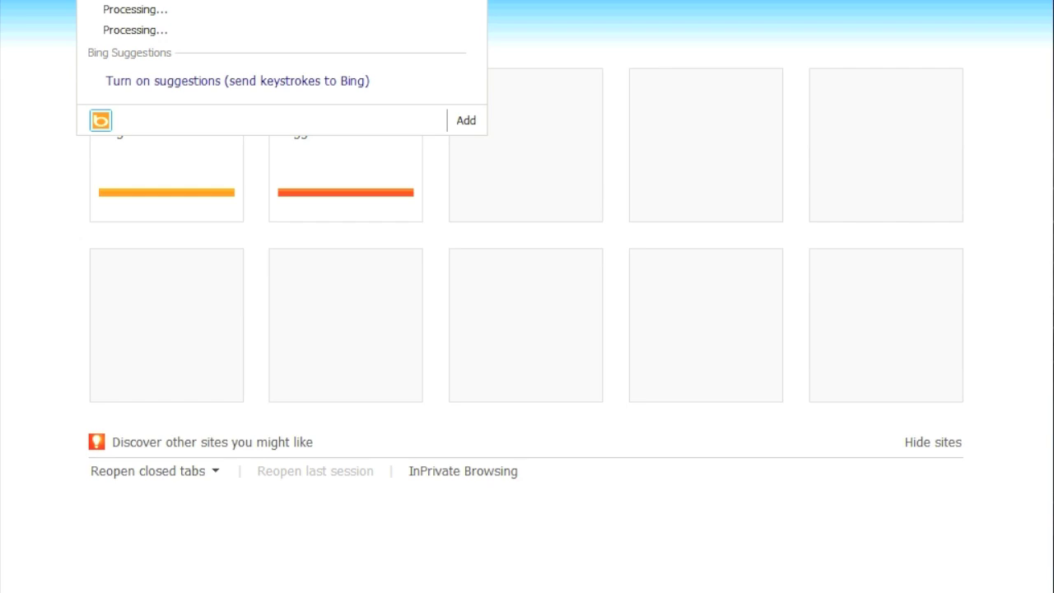
pyautogui.press('Return')
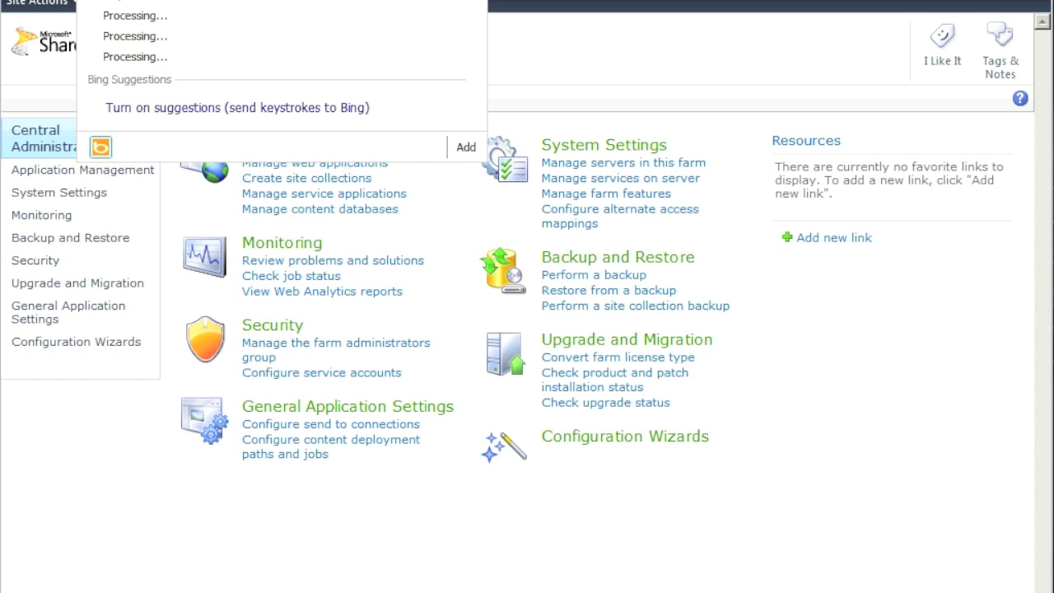
pyautogui.press('Escape')
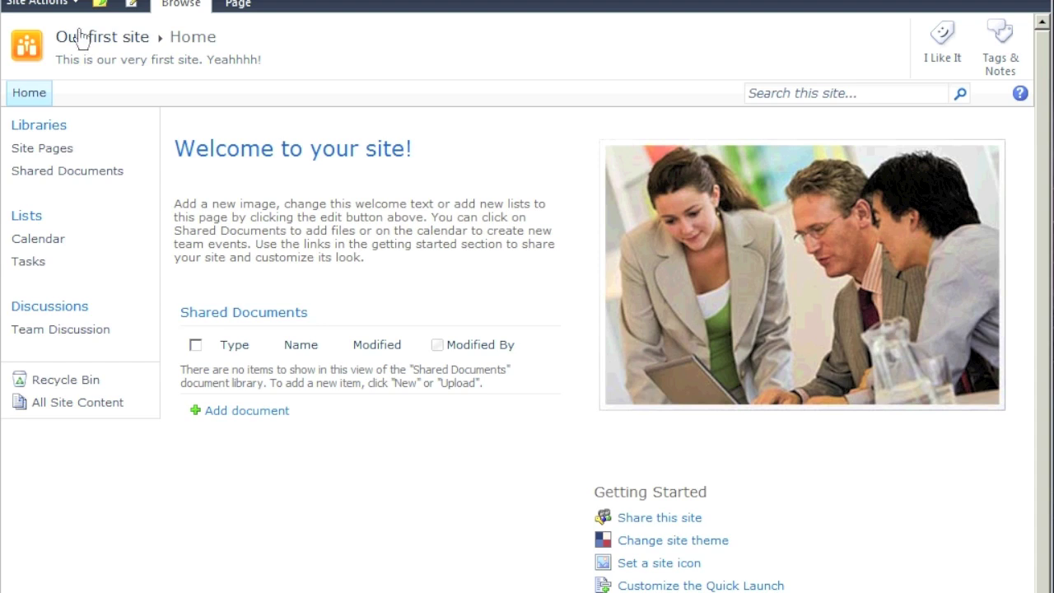
# - Grant 'domain users' access through the Our first site Members [Contribute] group
pyautogui.click(71, 5)
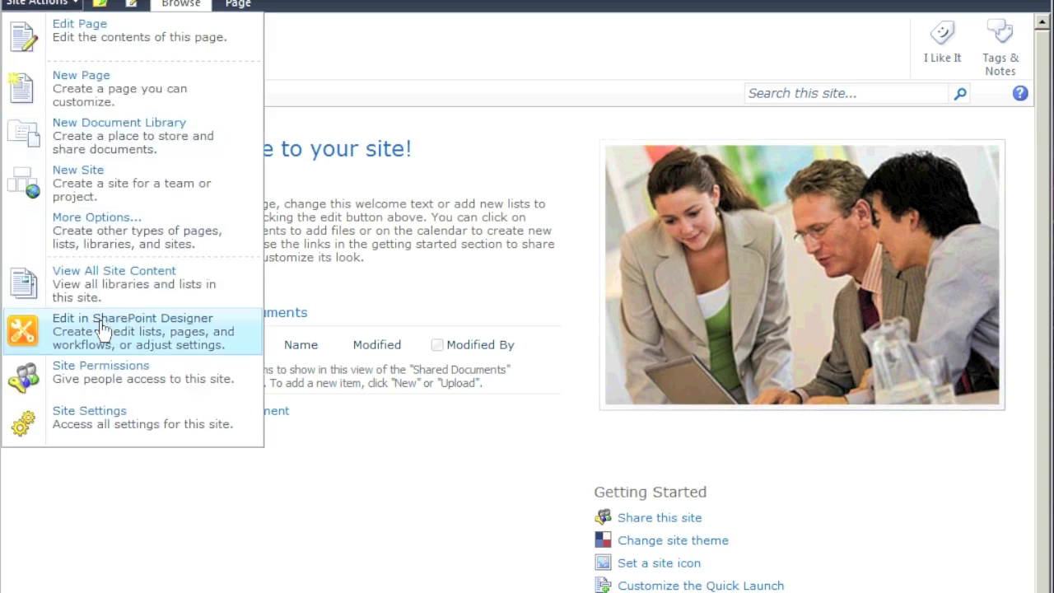
pyautogui.click(107, 387)
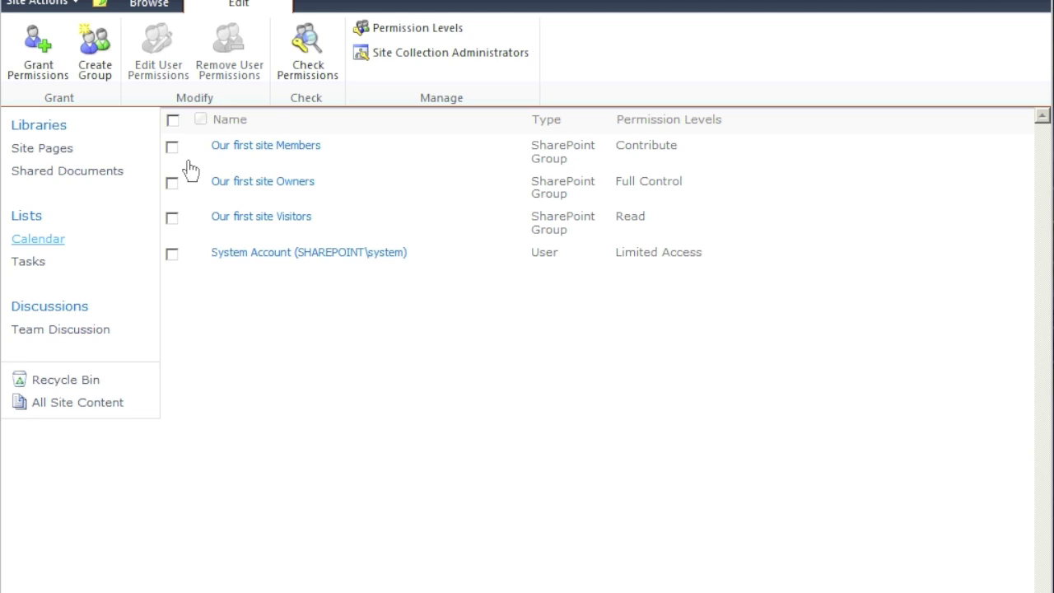
pyautogui.click(46, 72)
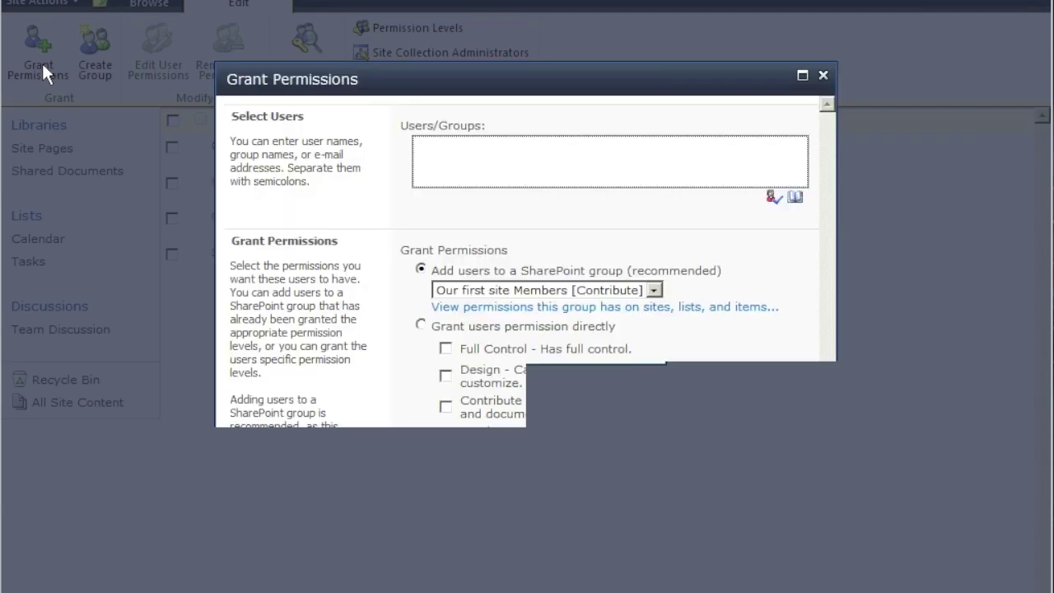
pyautogui.click(514, 179)
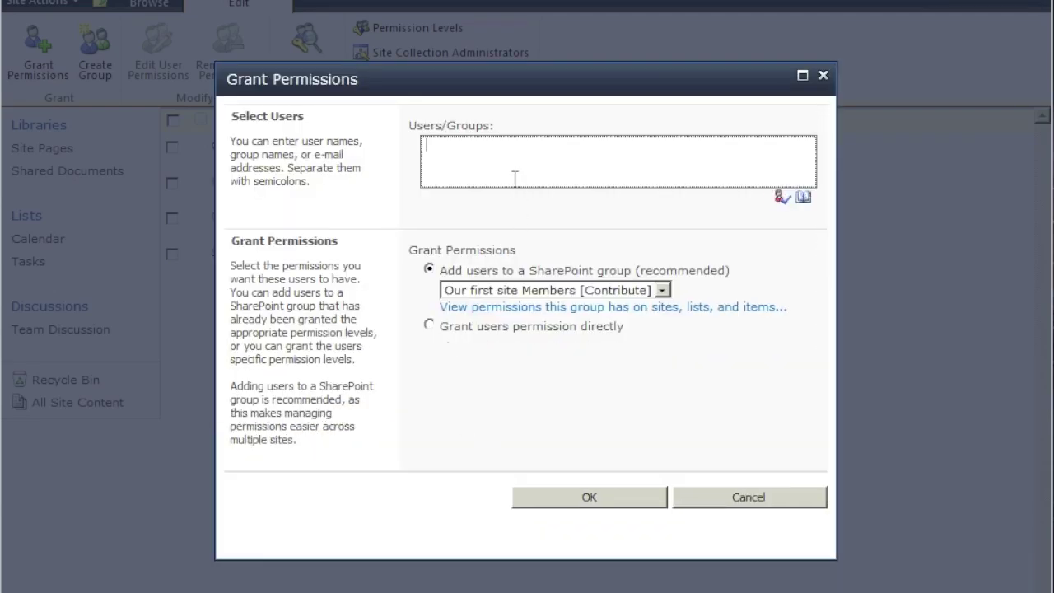
pyautogui.write('domain users')
pyautogui.click(785, 200)
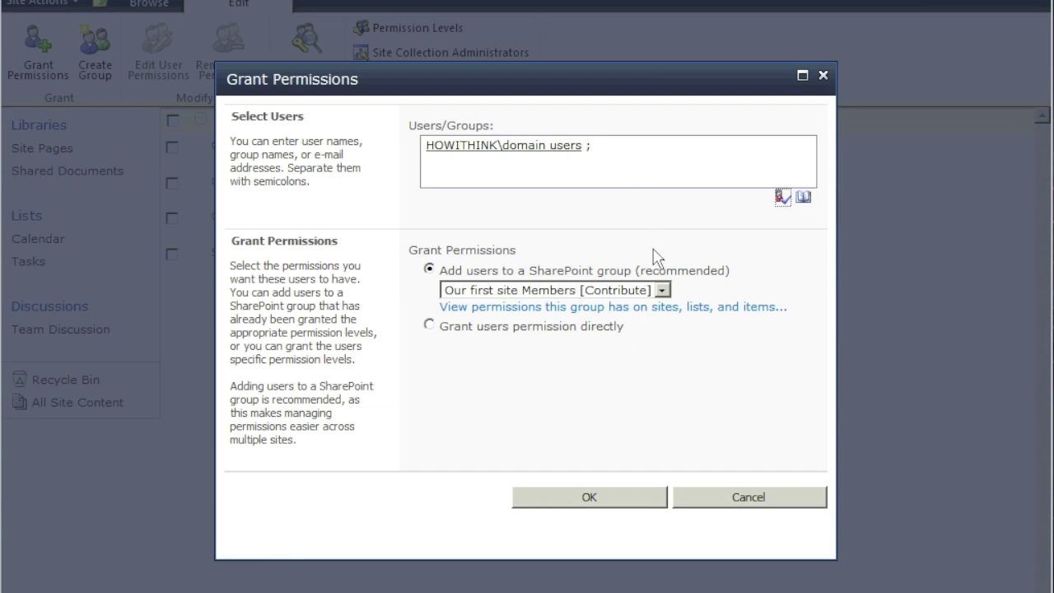
pyautogui.click(641, 499)
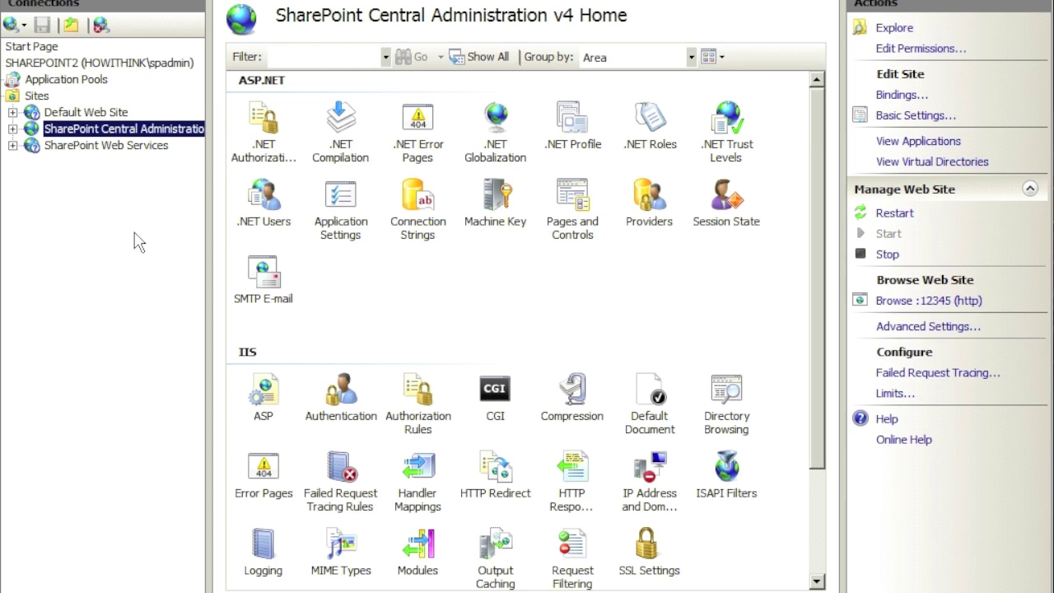
# - Refresh the Central Administration site and the Sites list so SharePoint - 80 appears
pyautogui.rightClick(138, 241)
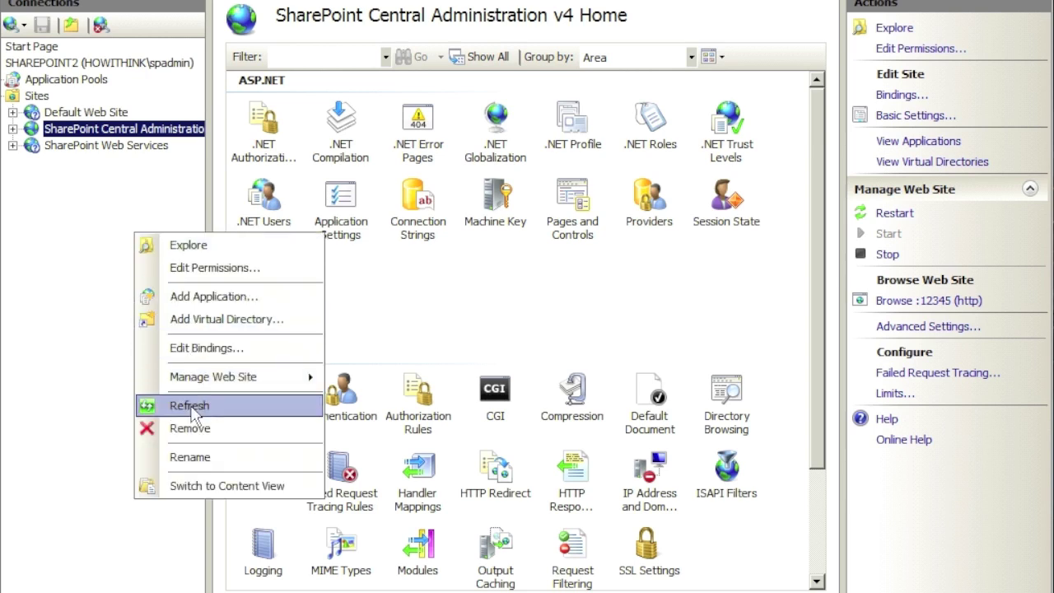
pyautogui.click(192, 410)
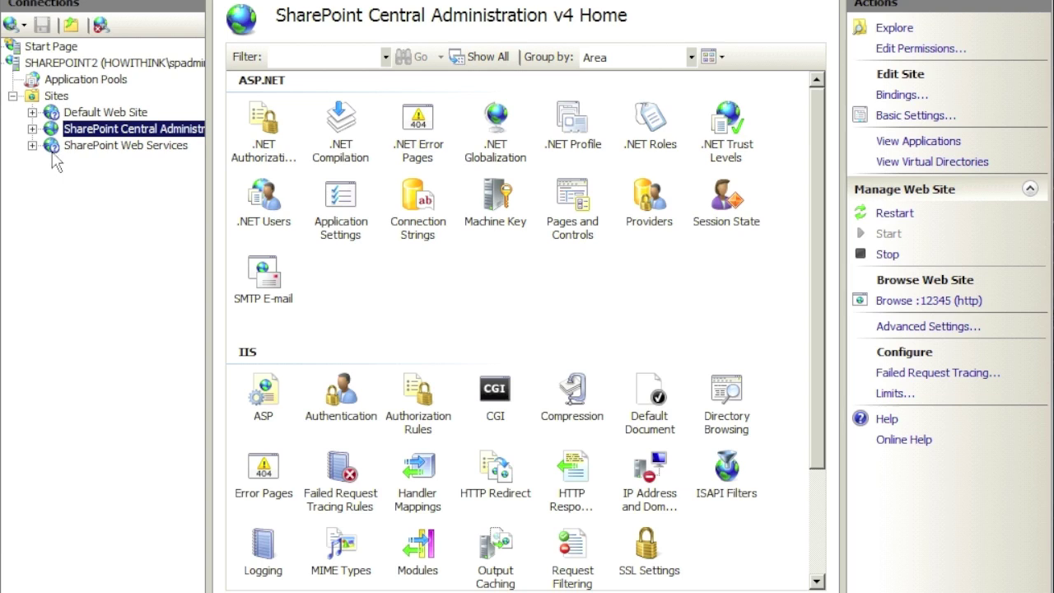
pyautogui.click(58, 95)
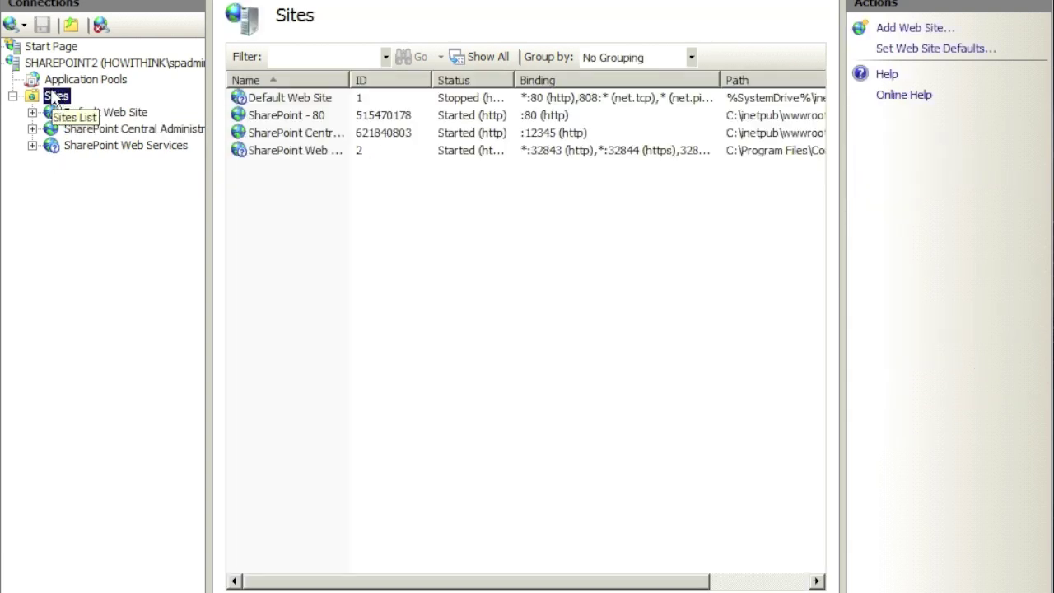
pyautogui.rightClick(54, 97)
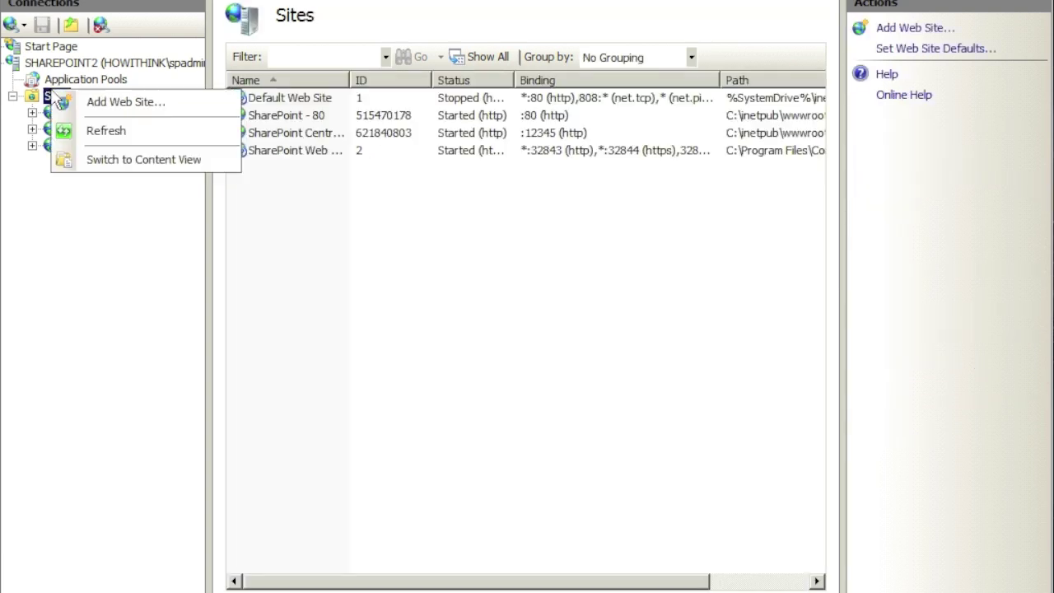
pyautogui.click(105, 130)
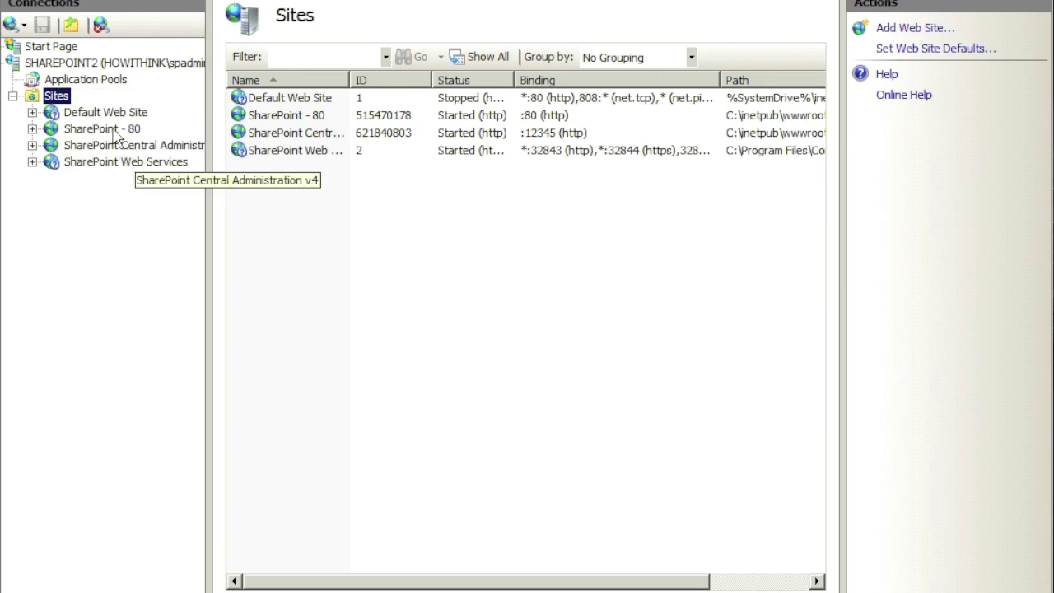
# - Review the SharePoint - 80 site's bindings and close the Site Bindings dialog
pyautogui.click(102, 129)
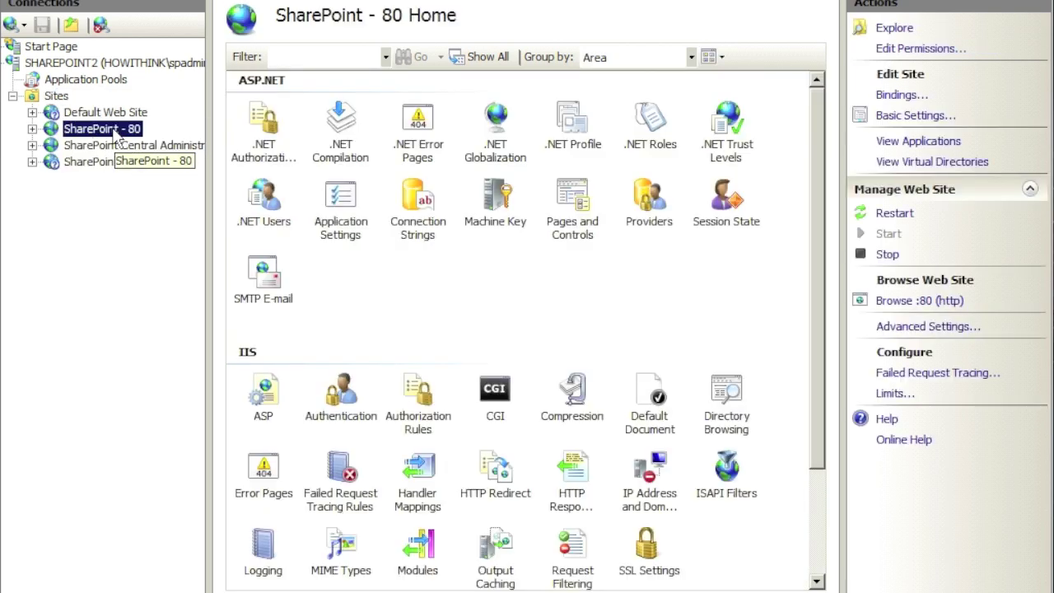
pyautogui.rightClick(113, 129)
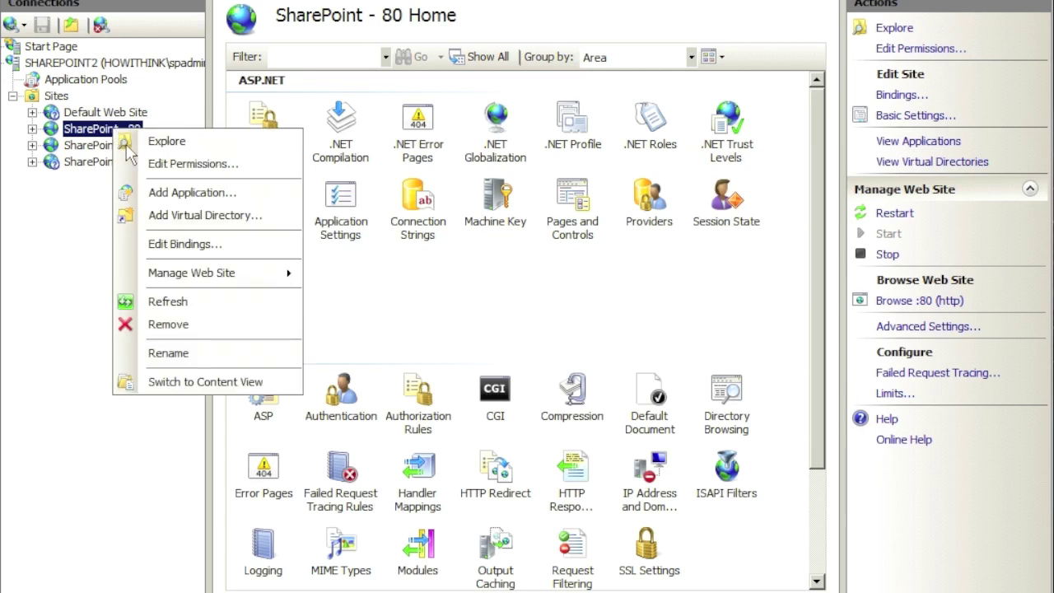
pyautogui.click(186, 246)
pyautogui.click(763, 180)
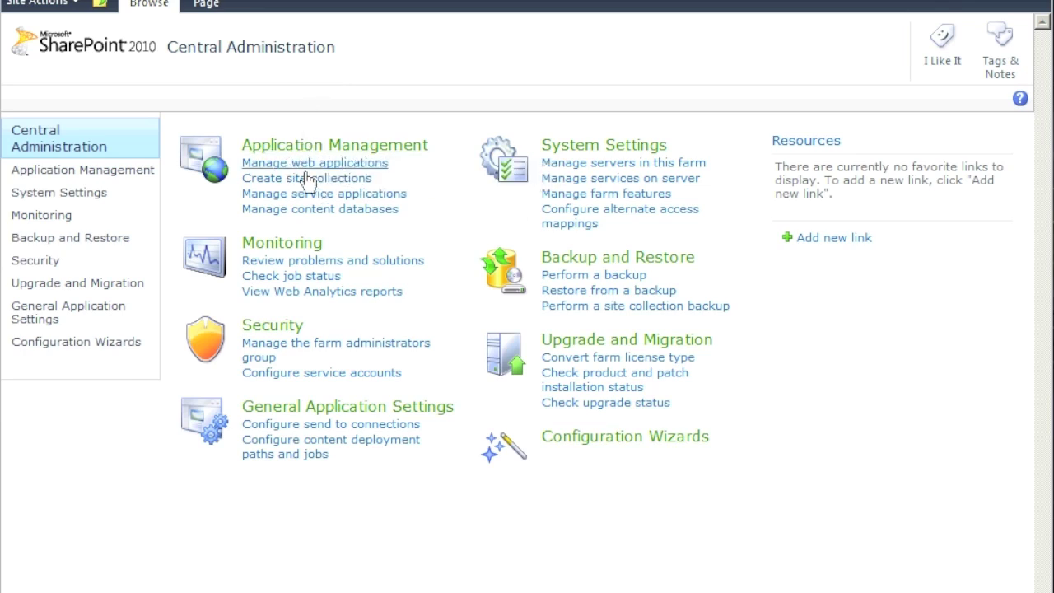
pyautogui.click(315, 146)
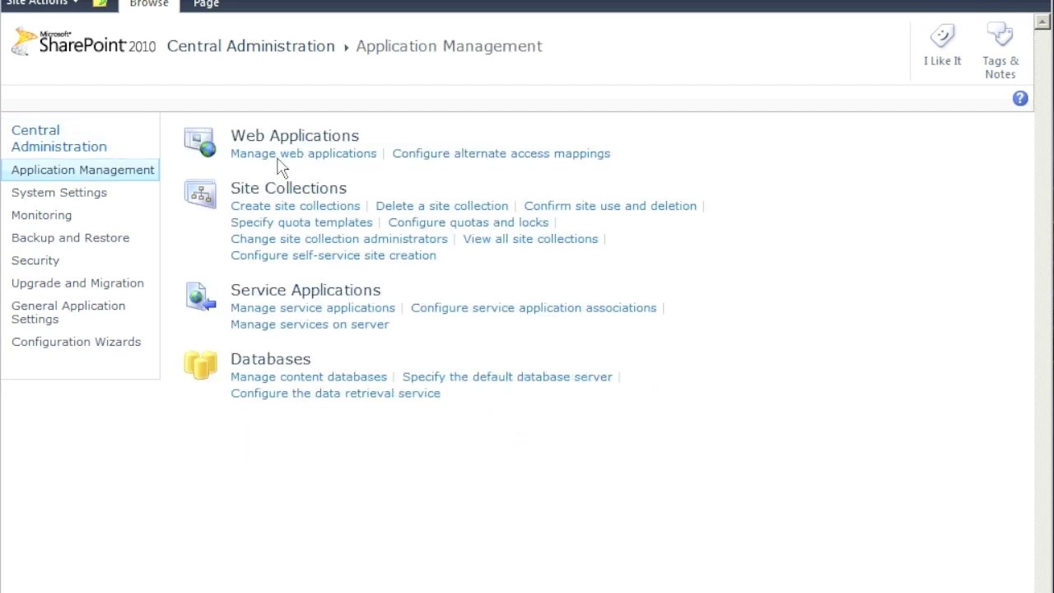
pyautogui.click(290, 156)
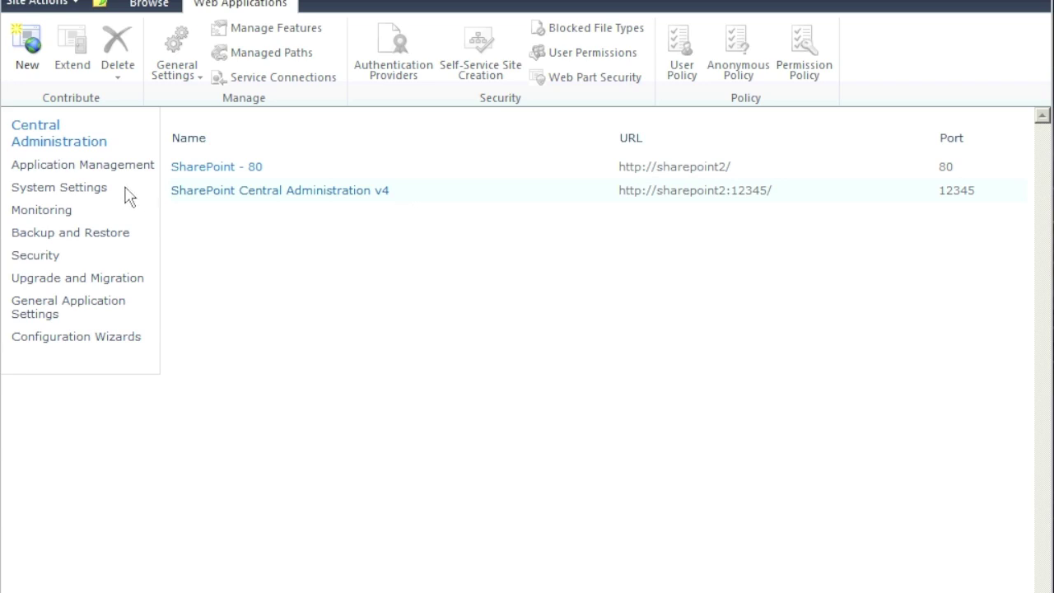
pyautogui.click(269, 241)
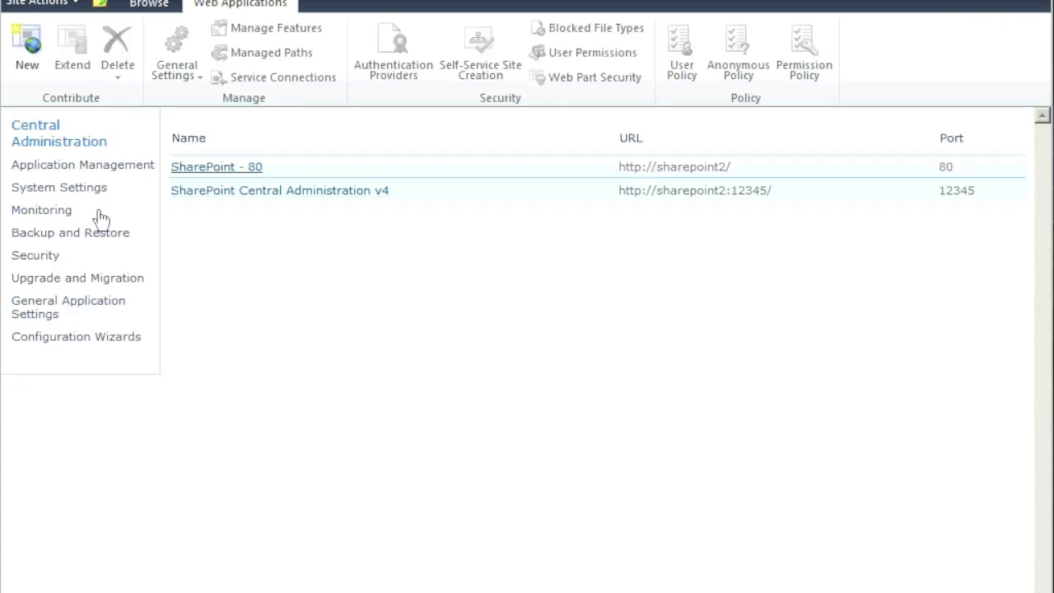
pyautogui.click(46, 143)
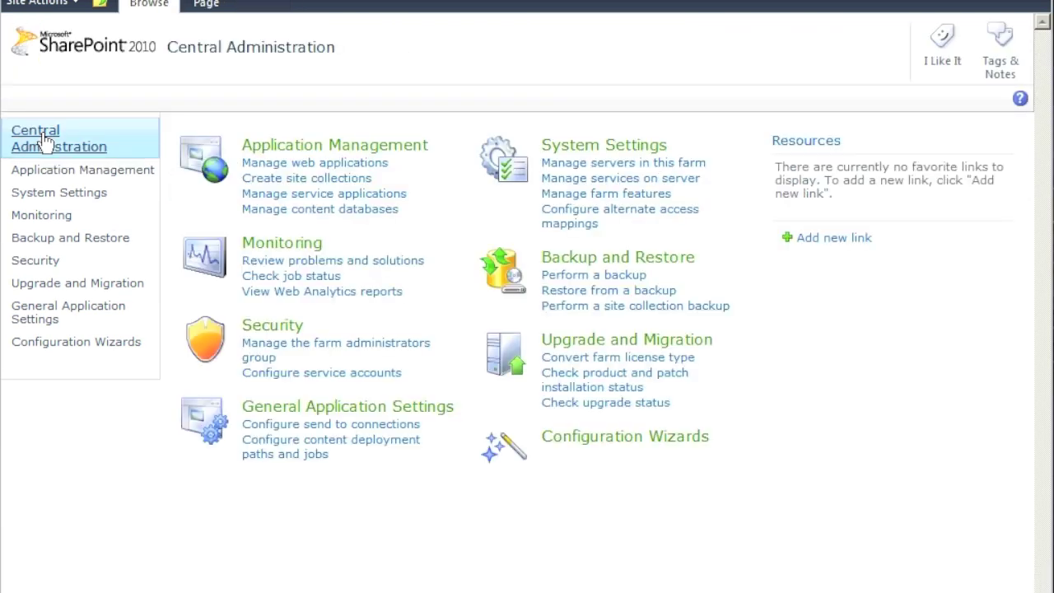